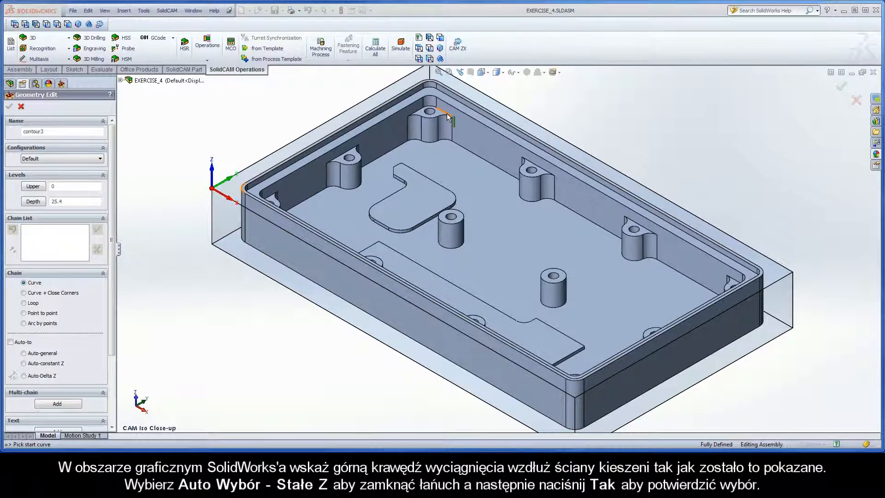
- Define a closed chain around the top edge of the far corner boss at the low-X end, using Auto-constant Z, and accept it
{"action": "left_click", "coordinate": [447, 113]}
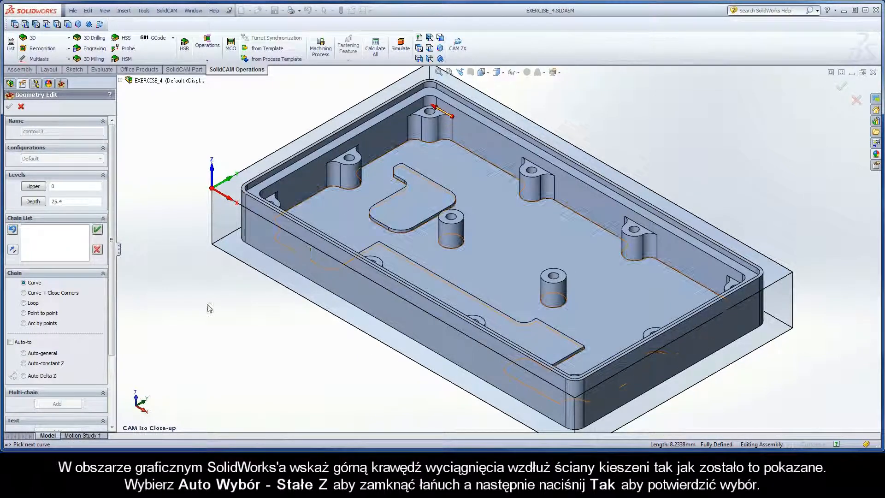
{"action": "left_click", "coordinate": [24, 363]}
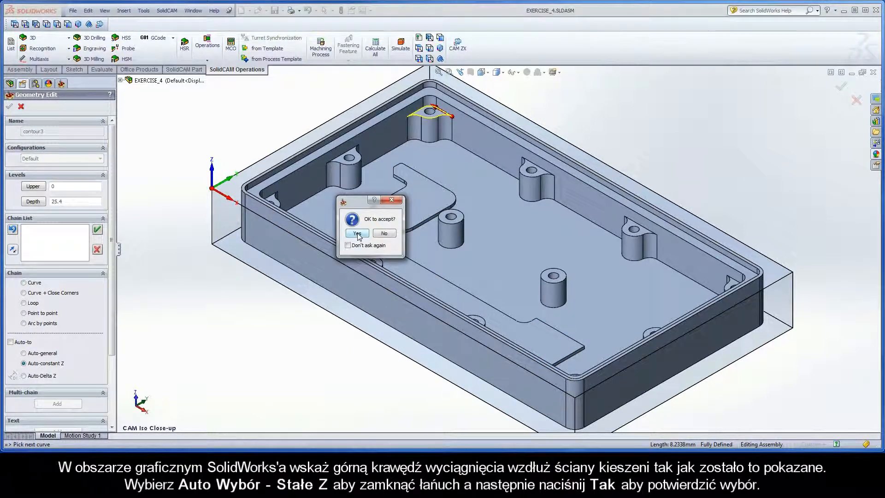
{"action": "left_click", "coordinate": [358, 234]}
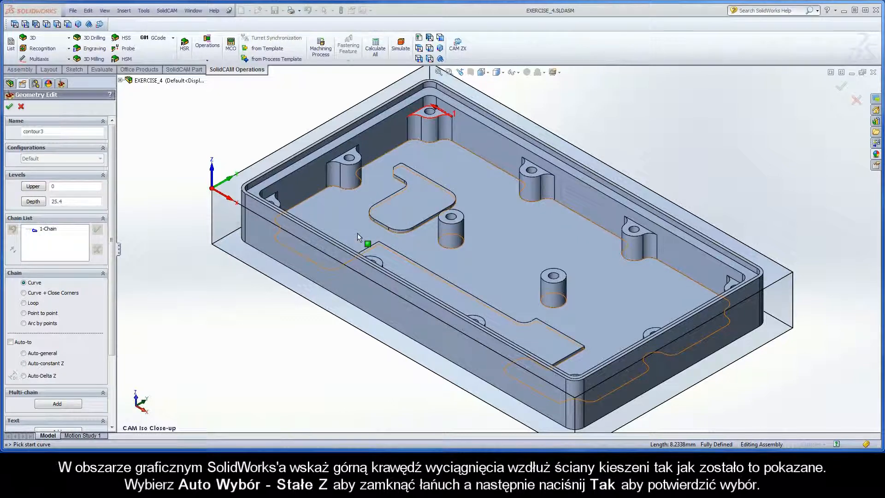
- Mark the outer edges of the first corner boss's chain as open, picking them as single entities
{"action": "left_click", "coordinate": [48, 229]}
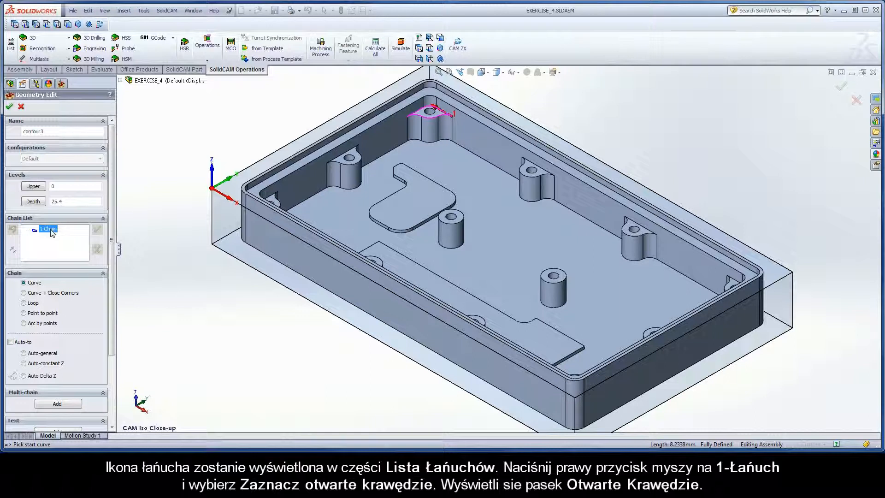
{"action": "right_click", "coordinate": [51, 231]}
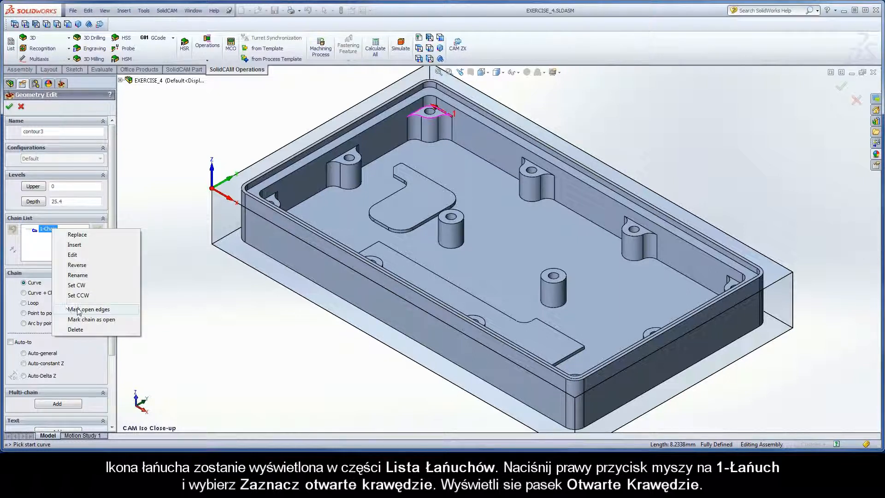
{"action": "left_click", "coordinate": [109, 311]}
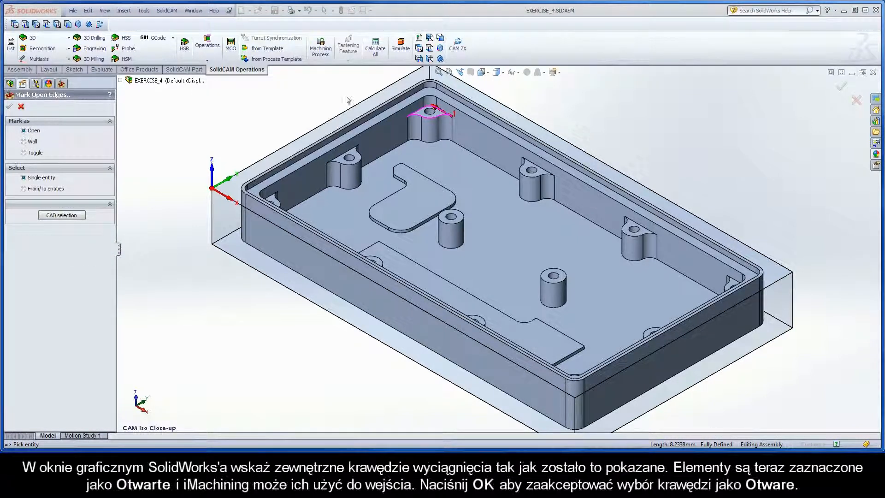
{"action": "left_click", "coordinate": [435, 117]}
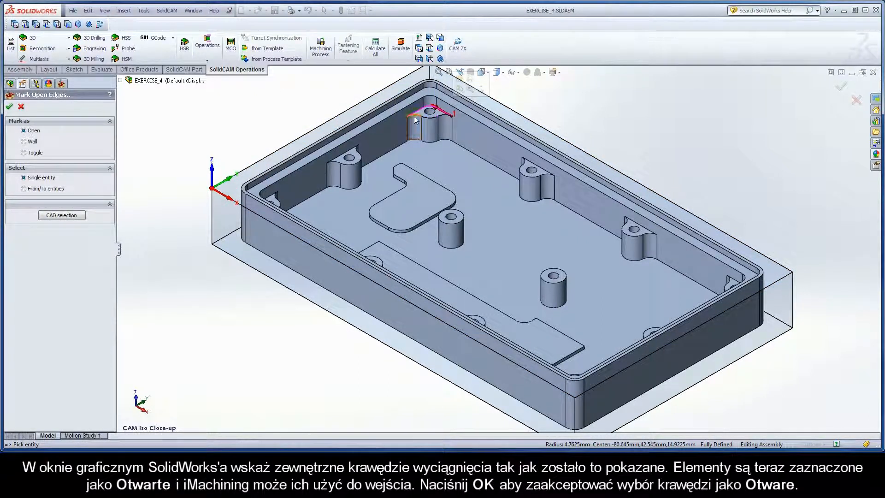
{"action": "left_click", "coordinate": [9, 107]}
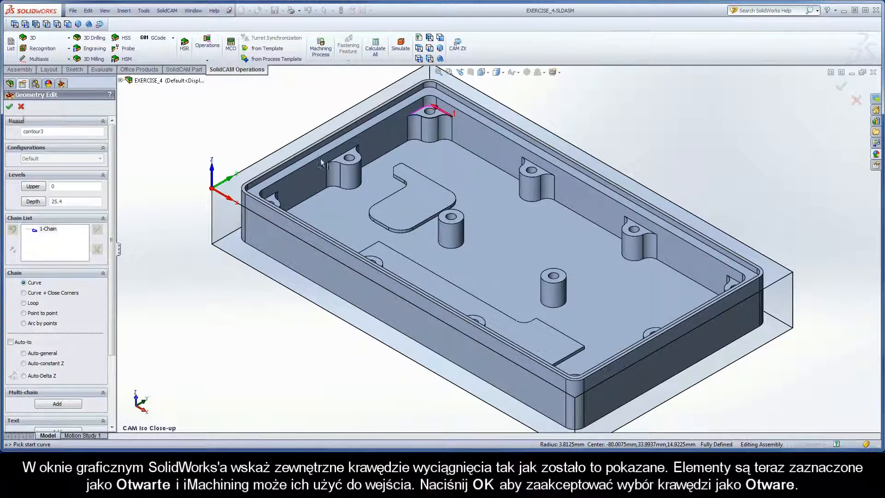
- Chain the top edge of the neighbouring boss on the far long wall with Auto-constant Z and mark its outer edges as open
{"action": "left_click", "coordinate": [549, 175]}
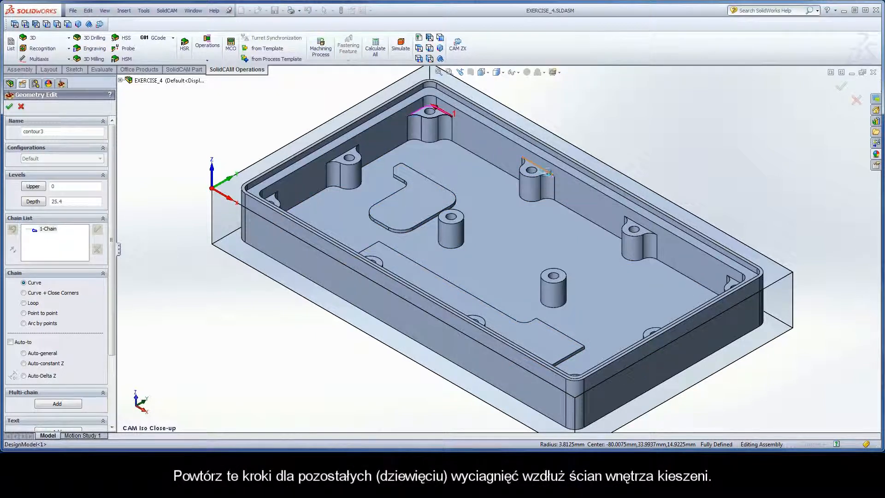
{"action": "left_click", "coordinate": [23, 364]}
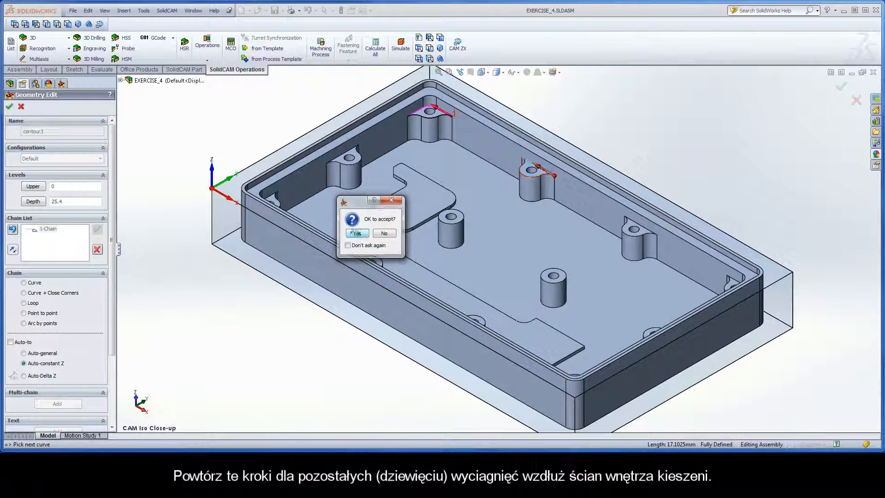
{"action": "left_click", "coordinate": [355, 234]}
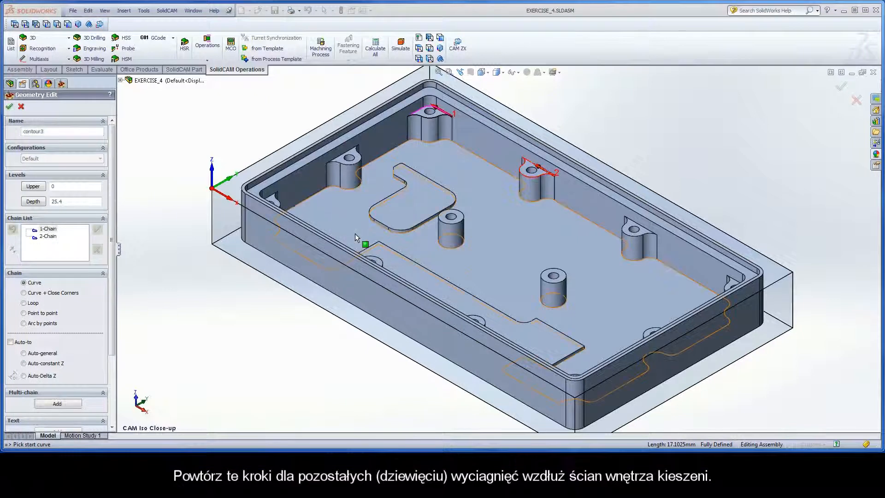
{"action": "right_click", "coordinate": [48, 237]}
{"action": "left_click", "coordinate": [69, 320]}
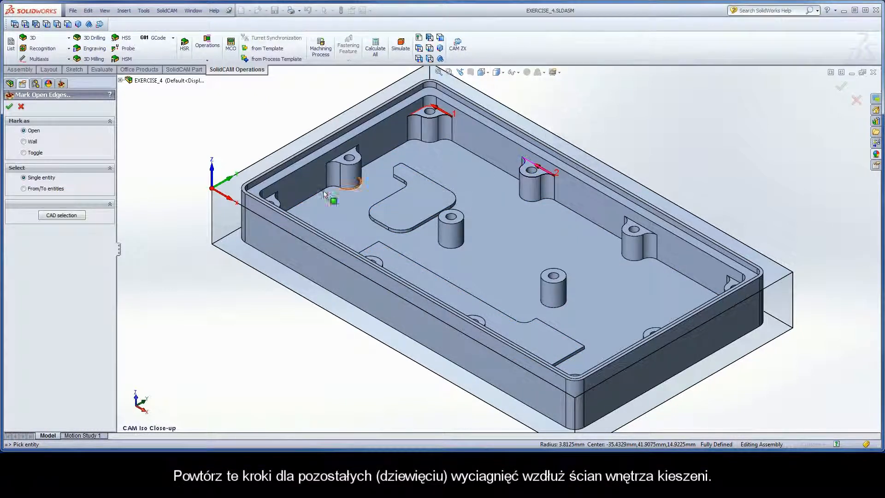
{"action": "left_click", "coordinate": [9, 107]}
- Chain the second mid-wall boss on the far long wall with Auto-constant Z and mark its outer edges as open
{"action": "left_click", "coordinate": [650, 231]}
{"action": "left_click", "coordinate": [32, 365]}
{"action": "left_click", "coordinate": [356, 235]}
{"action": "right_click", "coordinate": [52, 243]}
{"action": "left_click", "coordinate": [72, 324]}
{"action": "left_click", "coordinate": [647, 240]}
{"action": "left_click", "coordinate": [9, 106]}
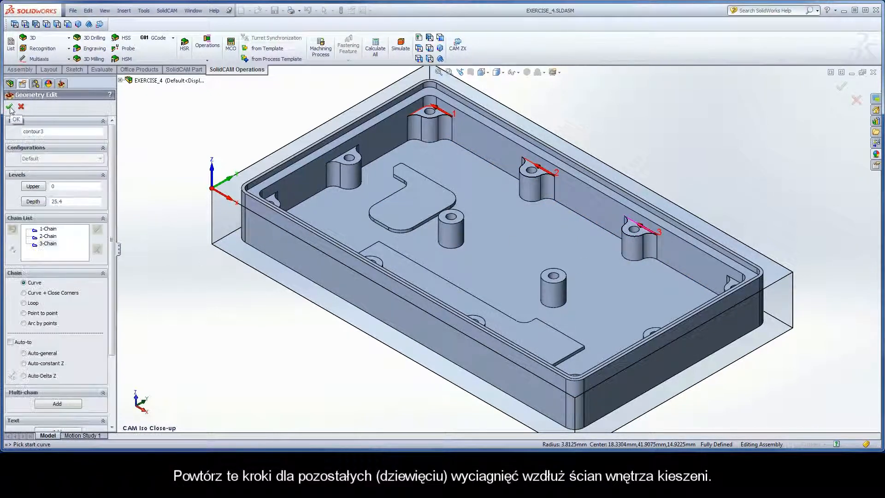
- Chain the top edge of the corner boss at the far long wall's high-X end with Auto-constant Z and mark its three outer edges as open
{"action": "key", "text": "space"}
{"action": "left_click", "coordinate": [174, 211]}
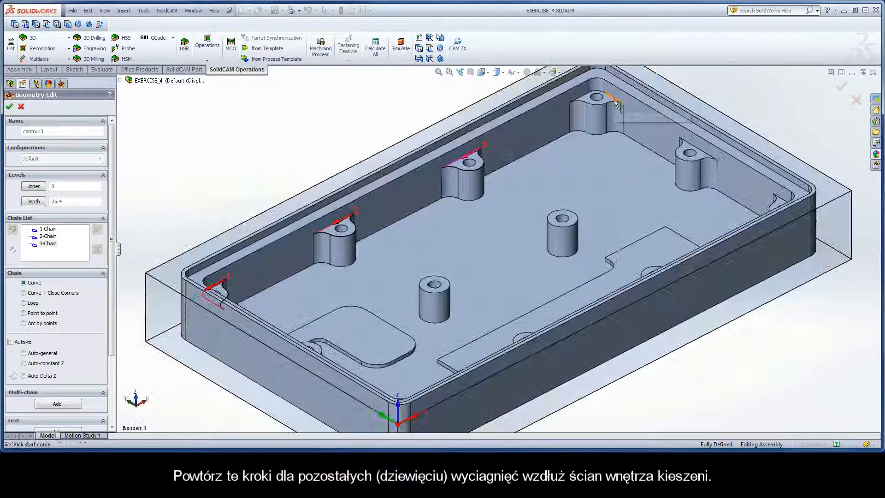
{"action": "left_click", "coordinate": [616, 102]}
{"action": "left_click", "coordinate": [24, 363]}
{"action": "left_click", "coordinate": [360, 236]}
{"action": "right_click", "coordinate": [56, 252]}
{"action": "left_click", "coordinate": [88, 332]}
{"action": "left_click", "coordinate": [611, 103]}
{"action": "left_click", "coordinate": [593, 105]}
{"action": "left_click", "coordinate": [582, 104]}
{"action": "left_click", "coordinate": [10, 107]}
- Chain the top edge of the boss midway along the high-X short wall and mark its outer edges as open
{"action": "left_click", "coordinate": [710, 157]}
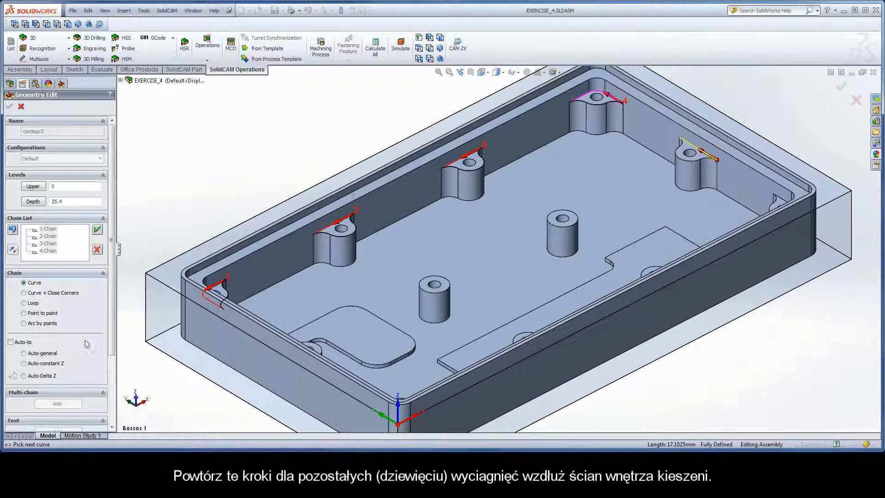
{"action": "left_click", "coordinate": [360, 236]}
{"action": "right_click", "coordinate": [48, 251]}
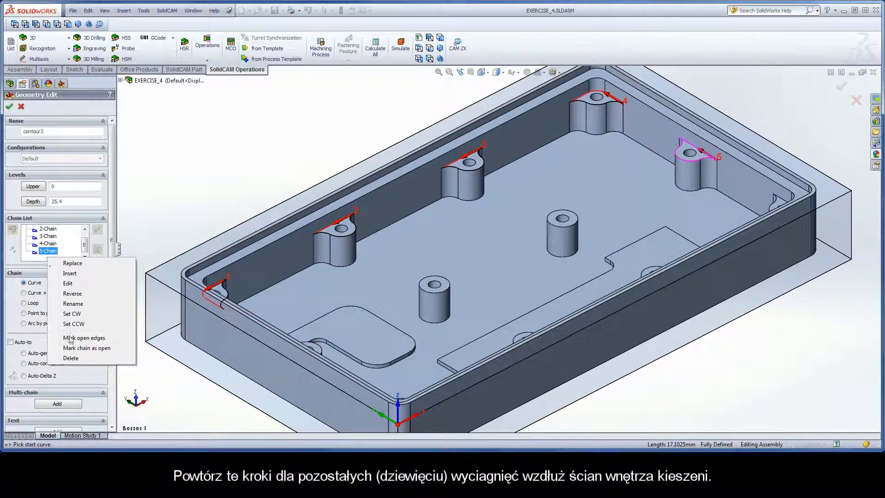
{"action": "left_click", "coordinate": [72, 337]}
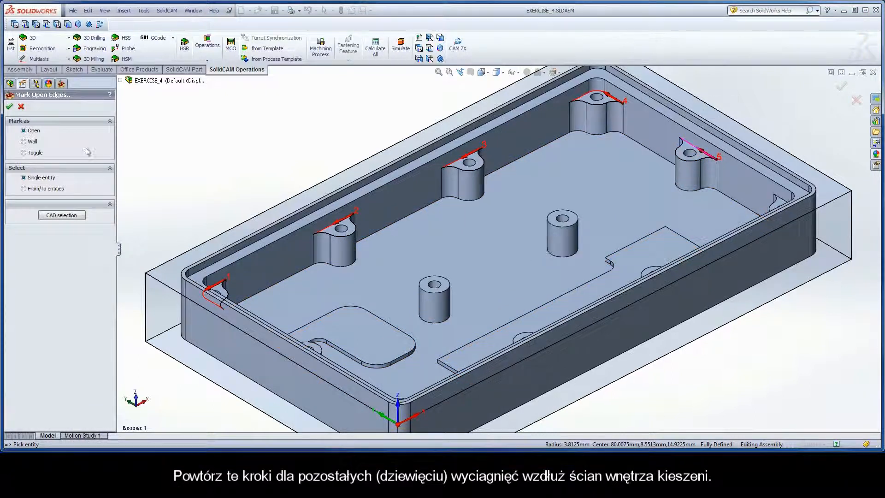
{"action": "left_click", "coordinate": [9, 106]}
- Chain the top edge of the next corner boss, beyond the high-X short wall's middle boss, and mark its outer edges as open
{"action": "right_click", "coordinate": [140, 116]}
{"action": "left_click", "coordinate": [161, 198]}
{"action": "double_click", "coordinate": [145, 215]}
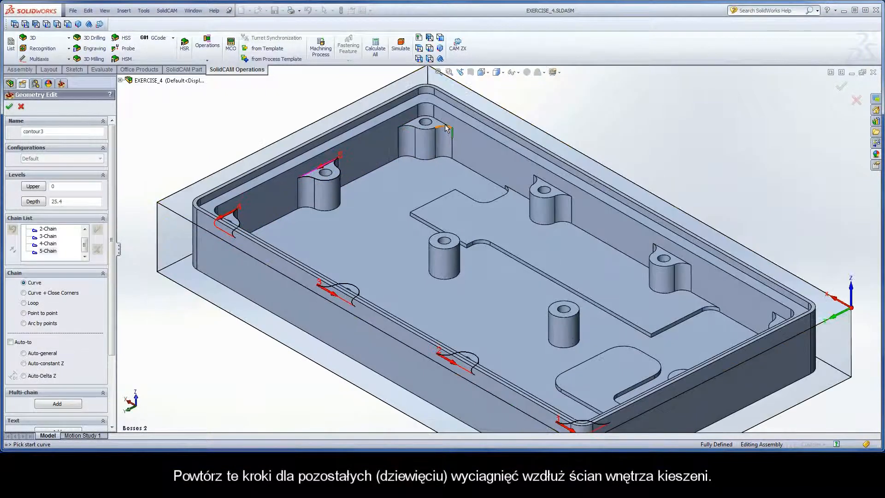
{"action": "left_click", "coordinate": [445, 129]}
{"action": "left_click", "coordinate": [360, 236]}
{"action": "right_click", "coordinate": [48, 251]}
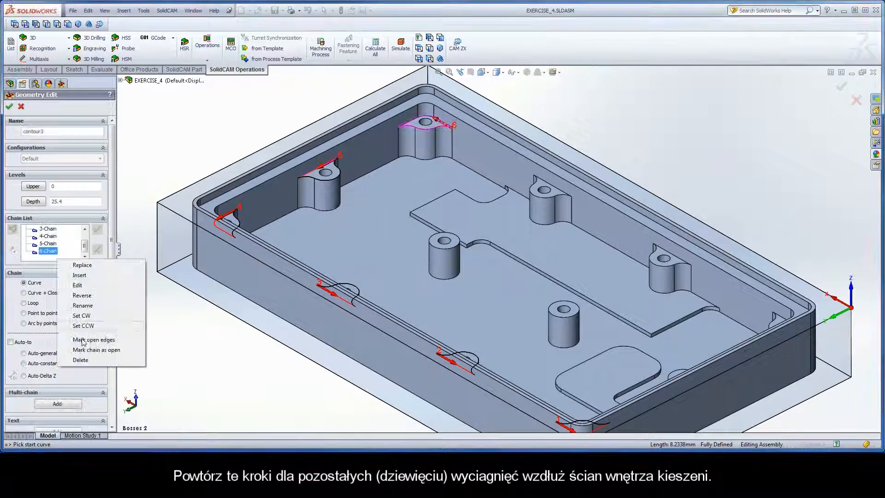
{"action": "left_click", "coordinate": [82, 340]}
{"action": "left_click", "coordinate": [9, 106]}
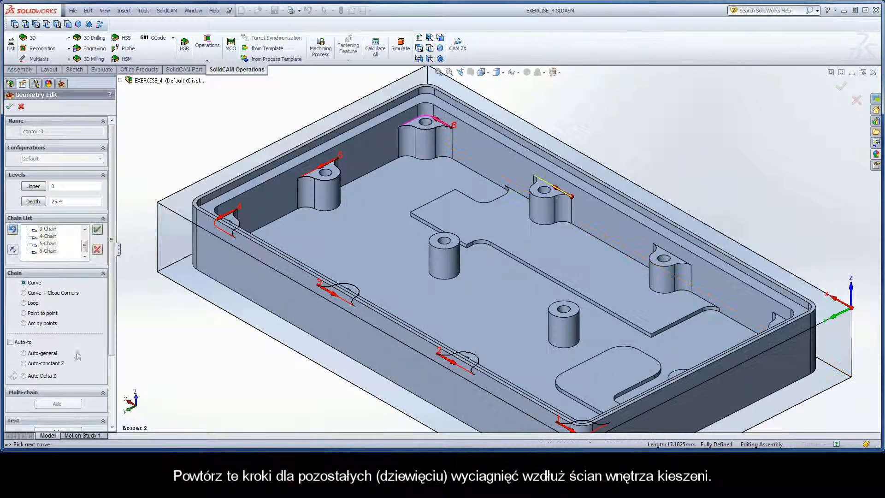
- Chain the first mid-wall boss on the opposite long wall and mark its outer edges as open
{"action": "left_click", "coordinate": [569, 192]}
{"action": "left_click", "coordinate": [361, 238]}
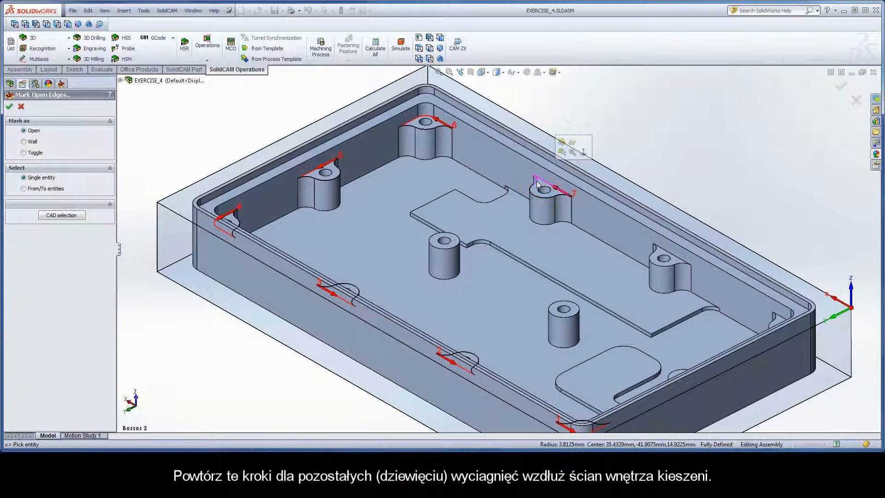
{"action": "left_click", "coordinate": [10, 106]}
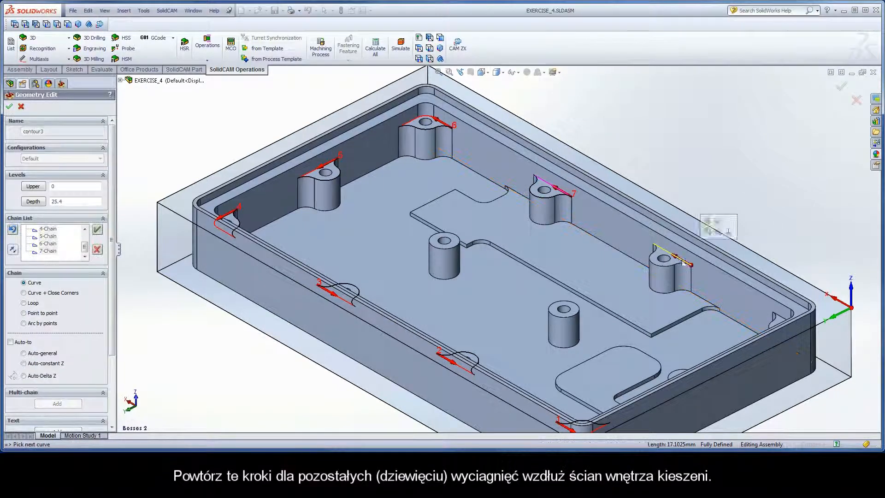
- Chain the second mid-wall boss on the opposite long wall and mark its three outer edges as open
{"action": "left_click", "coordinate": [674, 256]}
{"action": "left_click", "coordinate": [361, 237]}
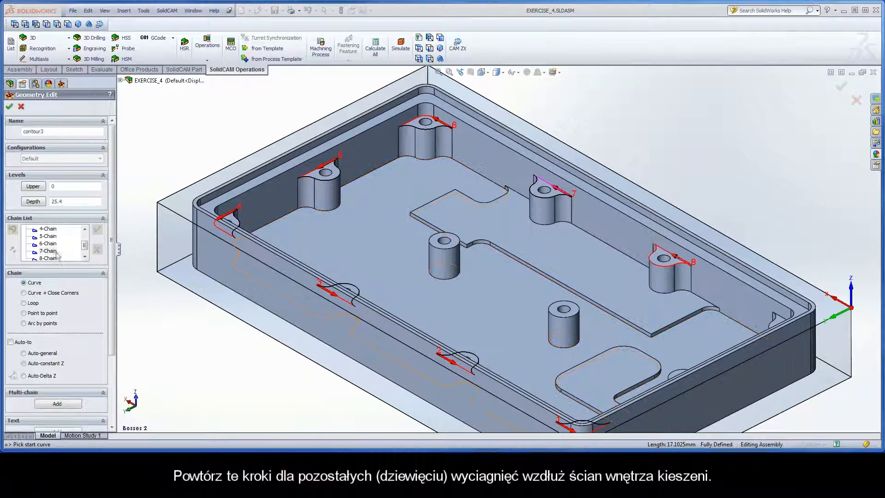
{"action": "right_click", "coordinate": [55, 256]}
{"action": "left_click", "coordinate": [89, 338]}
{"action": "left_click", "coordinate": [682, 263]}
{"action": "left_click", "coordinate": [665, 267]}
{"action": "left_click", "coordinate": [656, 251]}
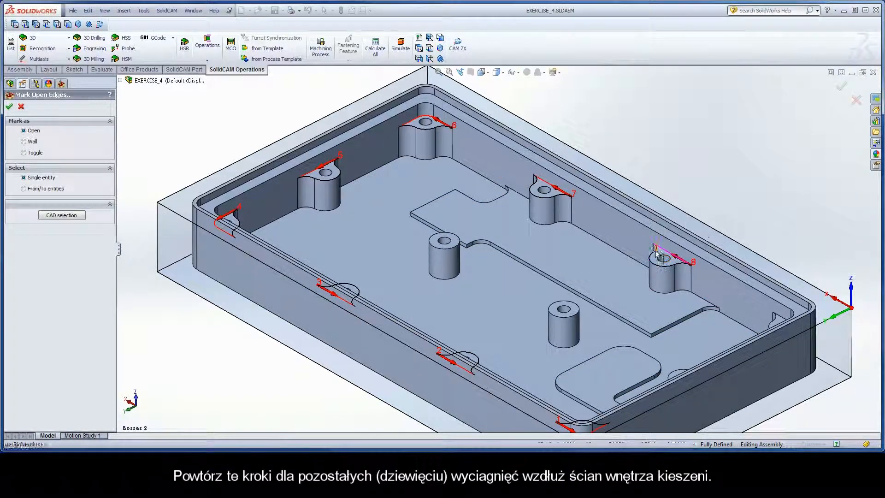
{"action": "left_click", "coordinate": [10, 106]}
- Chain the top edge of the last unselected corner boss and mark its outer edges as open
{"action": "right_click", "coordinate": [157, 120]}
{"action": "left_click", "coordinate": [165, 205]}
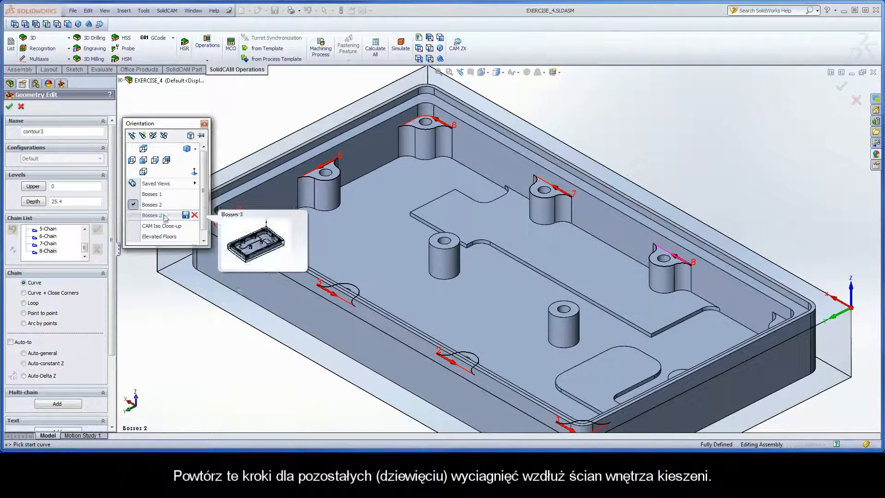
{"action": "left_click", "coordinate": [163, 214]}
{"action": "left_click", "coordinate": [635, 102]}
{"action": "left_click", "coordinate": [97, 229]}
{"action": "left_click", "coordinate": [361, 237]}
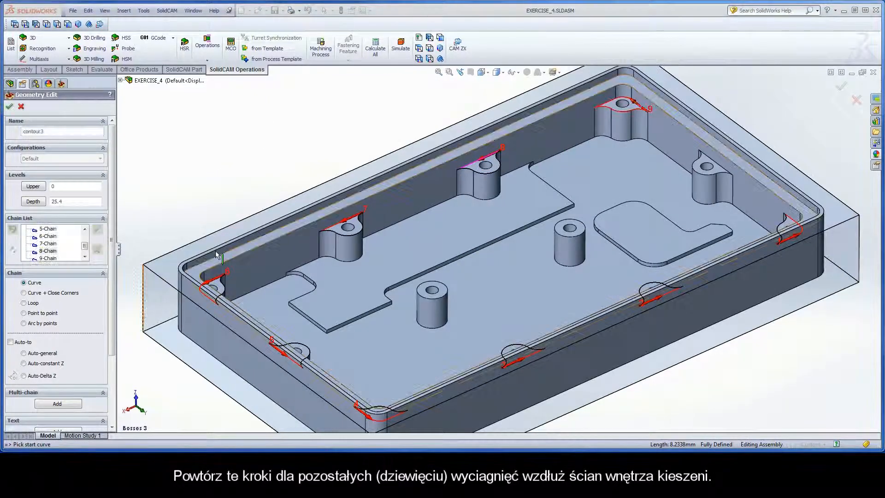
{"action": "right_click", "coordinate": [50, 258]}
{"action": "left_click", "coordinate": [88, 340]}
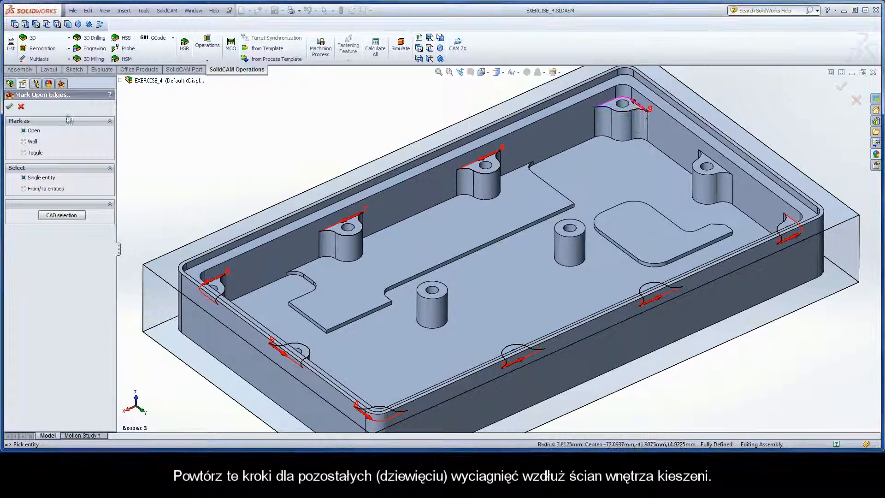
{"action": "left_click", "coordinate": [10, 106]}
- Chain the top edge of the boss midway along the remaining short wall and mark its outer edges as open
{"action": "left_click", "coordinate": [722, 166]}
{"action": "left_click", "coordinate": [98, 229]}
{"action": "left_click", "coordinate": [358, 233]}
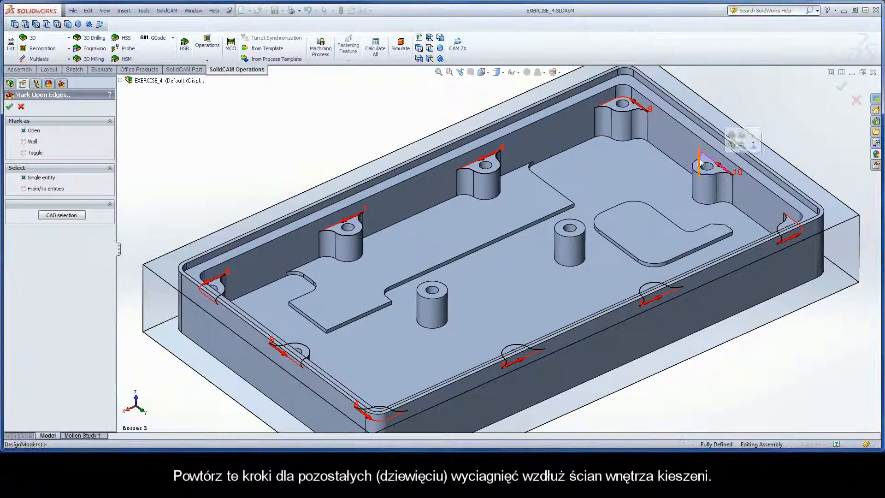
{"action": "left_click", "coordinate": [10, 106]}
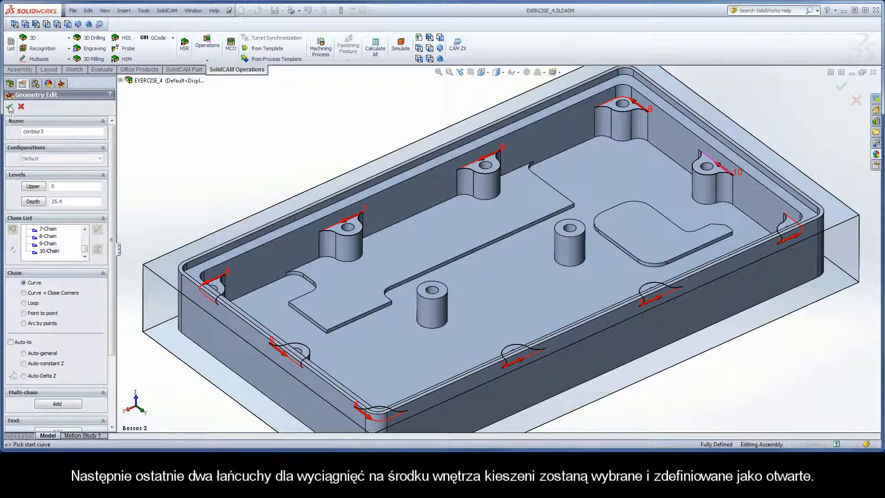
- Switch to the CAM Iso Close-up view, chain the top edge of the freestanding boss beside the hook-shaped raised floor, and mark the chain as open
{"action": "right_click", "coordinate": [143, 115]}
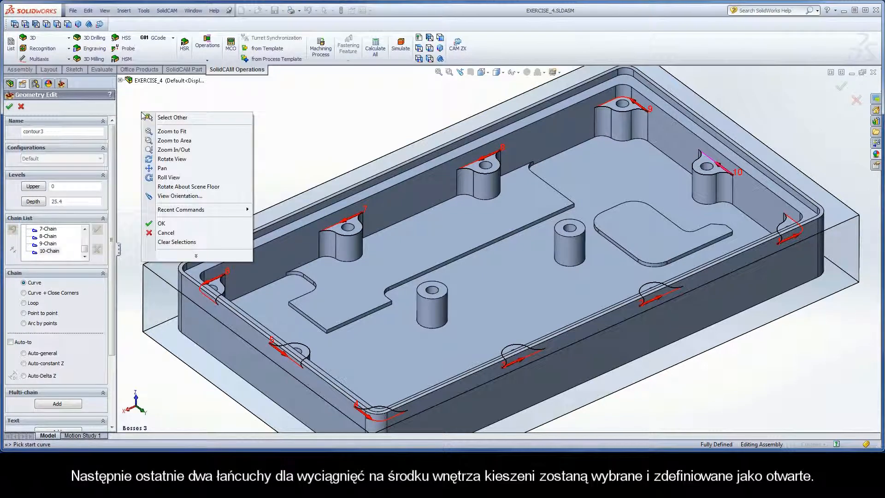
{"action": "left_click", "coordinate": [152, 198]}
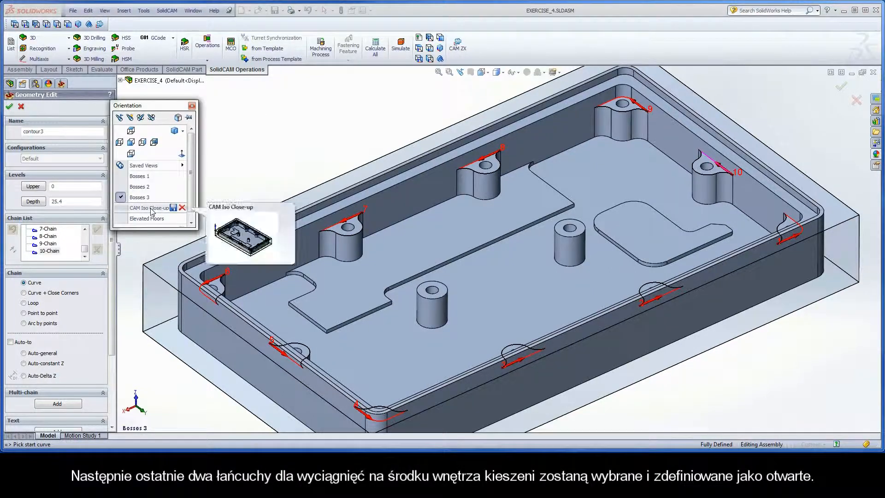
{"action": "left_click", "coordinate": [151, 208]}
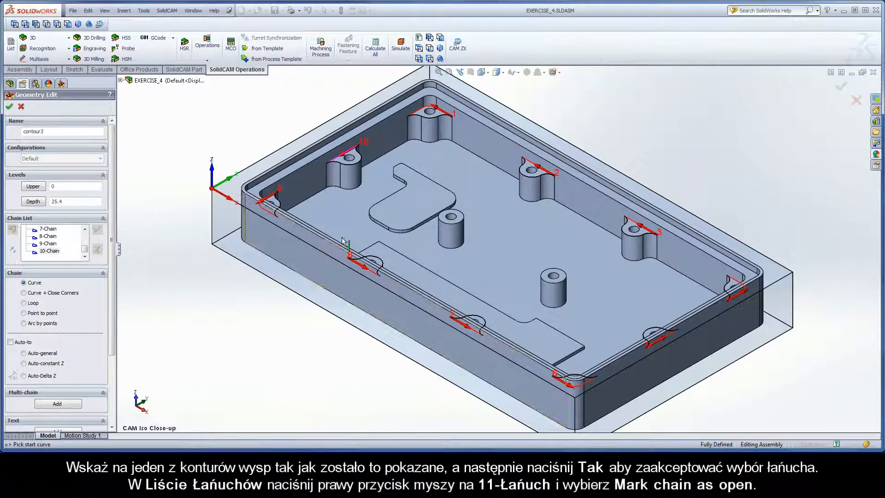
{"action": "left_click", "coordinate": [441, 217]}
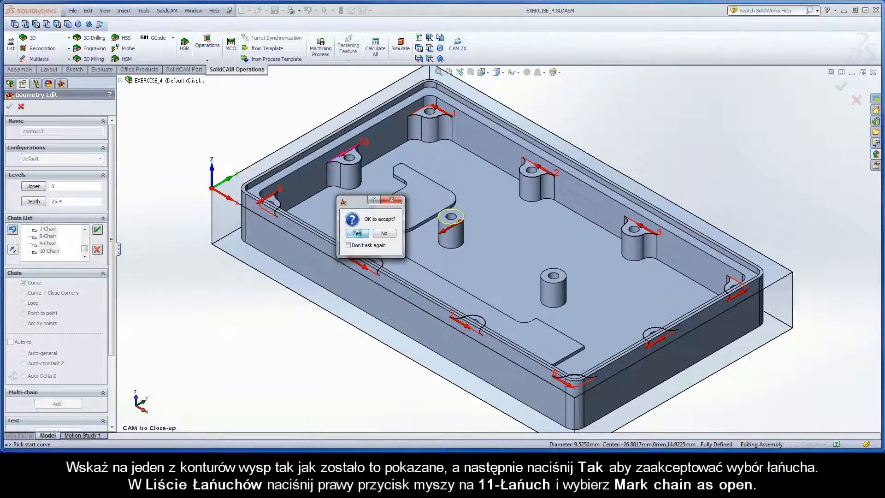
{"action": "left_click", "coordinate": [357, 233]}
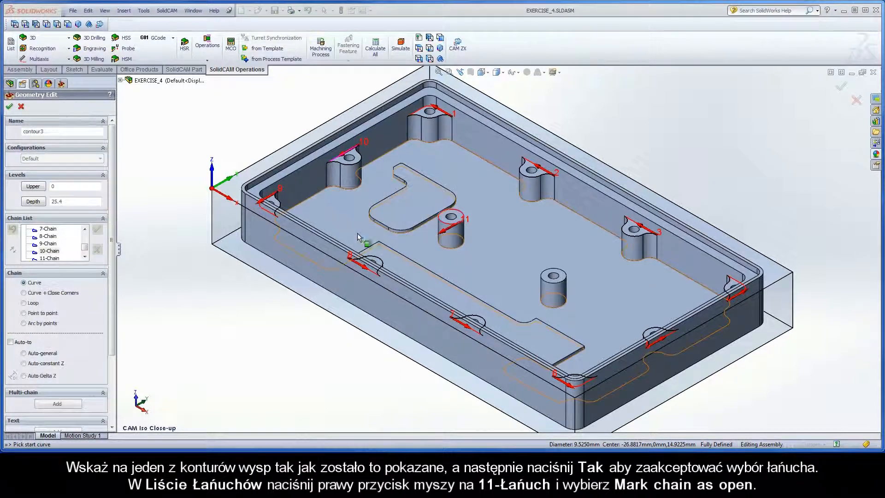
{"action": "right_click", "coordinate": [51, 258]}
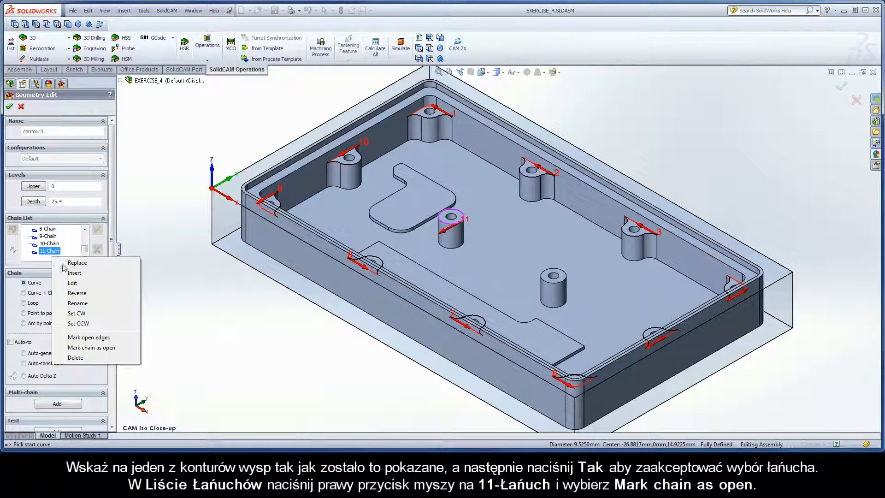
{"action": "left_click", "coordinate": [111, 349]}
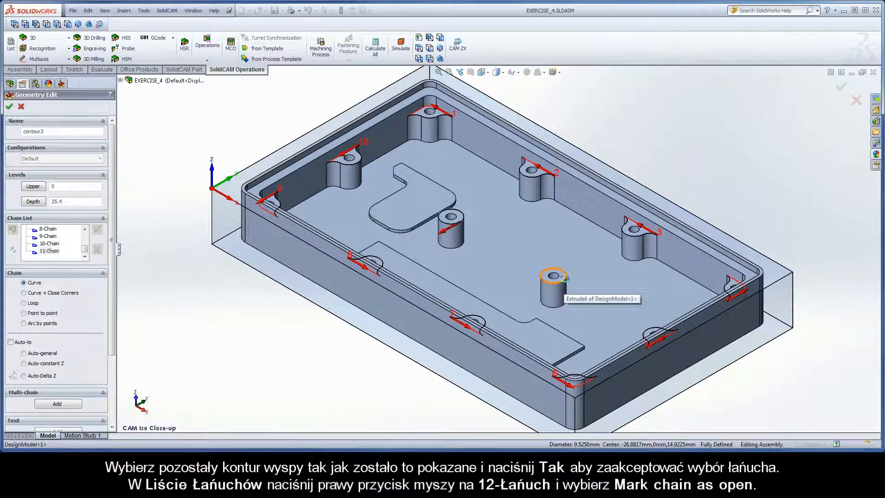
- Chain the top edge of the remaining freestanding boss, mark that chain as open, and accept the contour3 geometry
{"action": "left_click", "coordinate": [566, 281]}
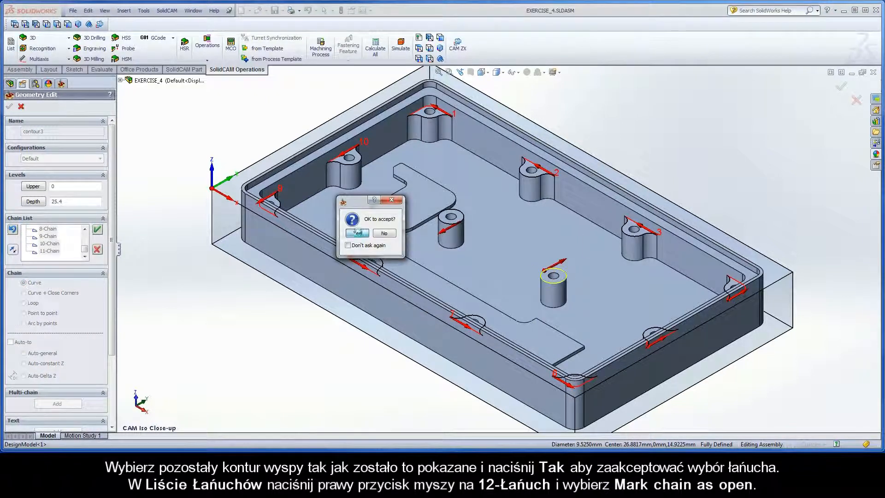
{"action": "left_click", "coordinate": [357, 233]}
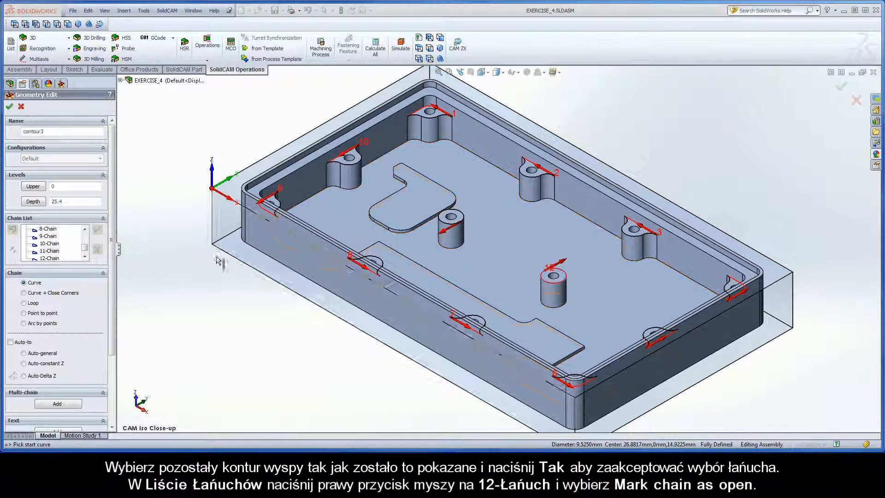
{"action": "right_click", "coordinate": [49, 257]}
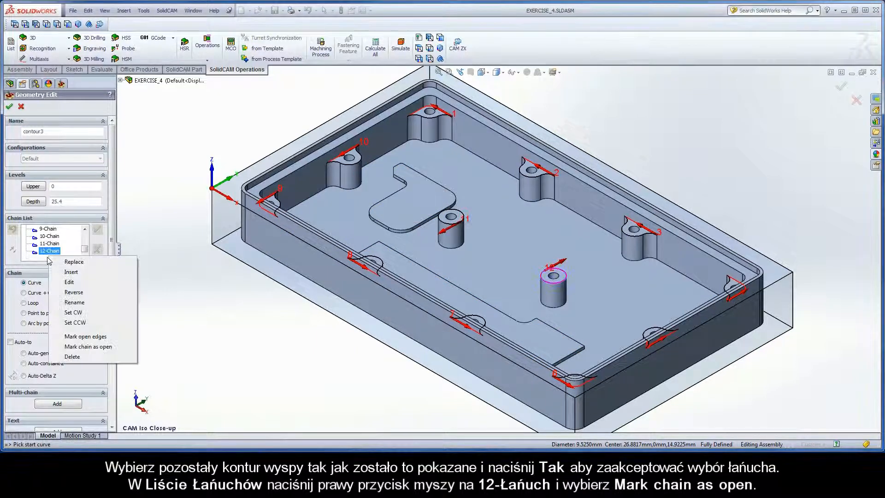
{"action": "left_click", "coordinate": [111, 349]}
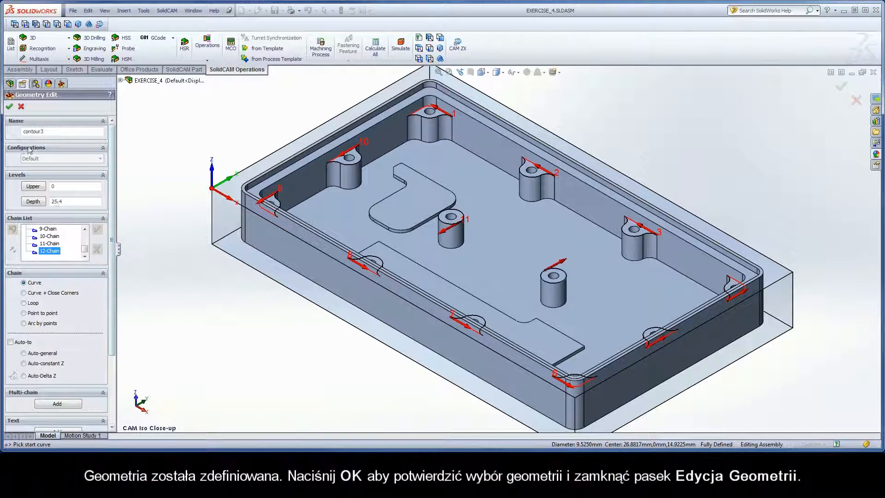
{"action": "left_click", "coordinate": [9, 107]}
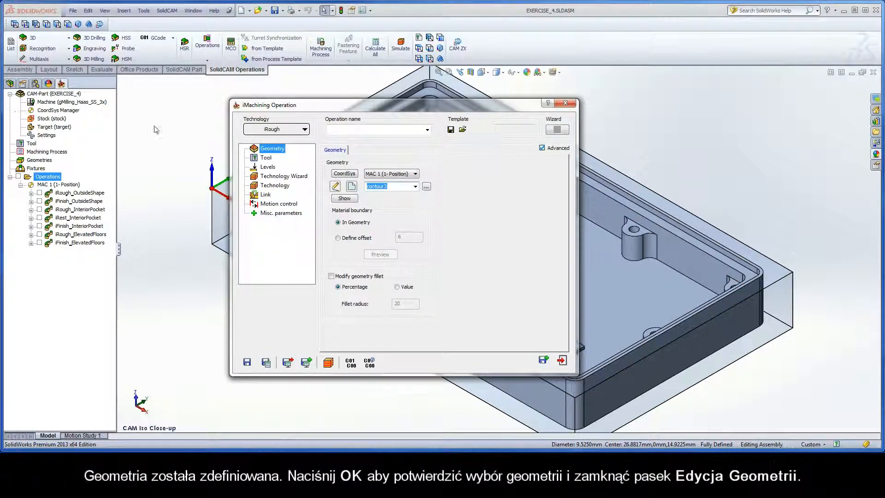
- Assign tool number 2, the 6 mm end mill, to the iRough operation
{"action": "left_click", "coordinate": [267, 158]}
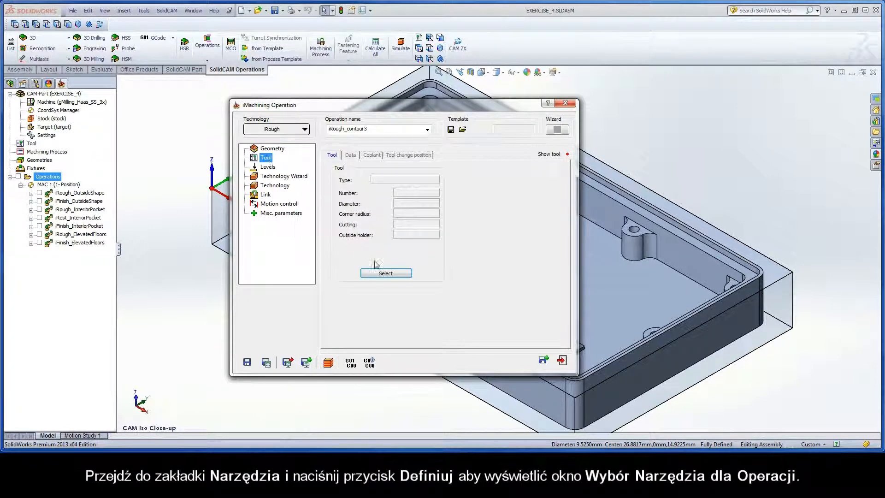
{"action": "left_click", "coordinate": [386, 273]}
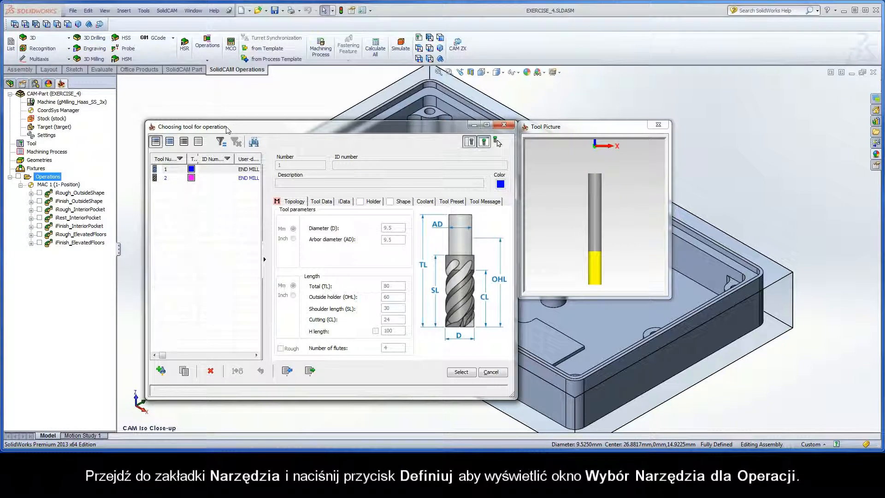
{"action": "left_click", "coordinate": [171, 179]}
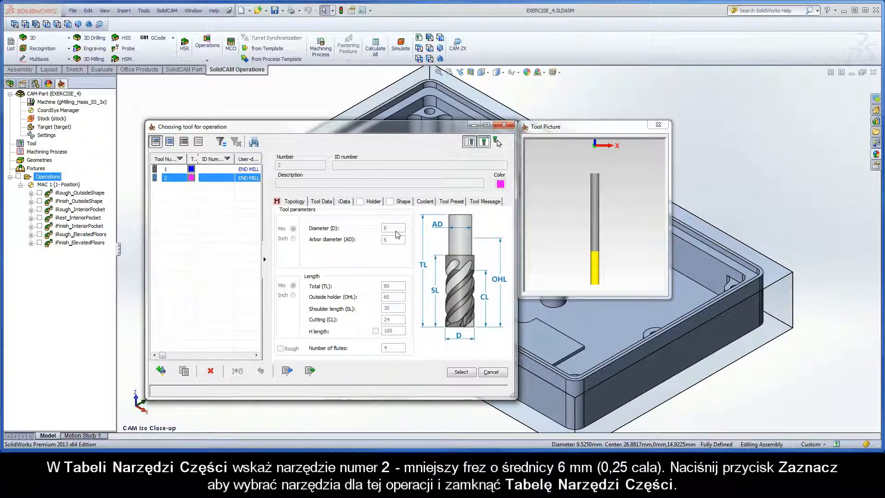
{"action": "left_click", "coordinate": [460, 372]}
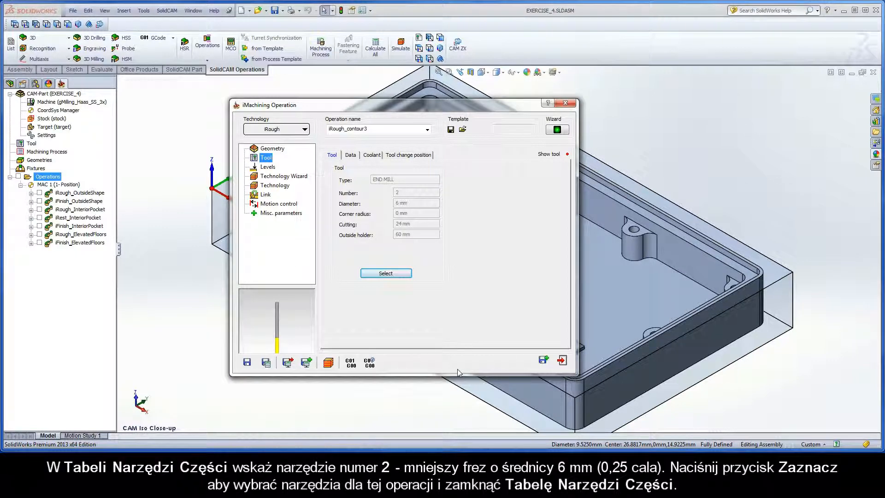
- Define the milling levels by picking the target model's top rim for the upper level and a freestanding boss's top face for the pocket depth
{"action": "left_click", "coordinate": [268, 168]}
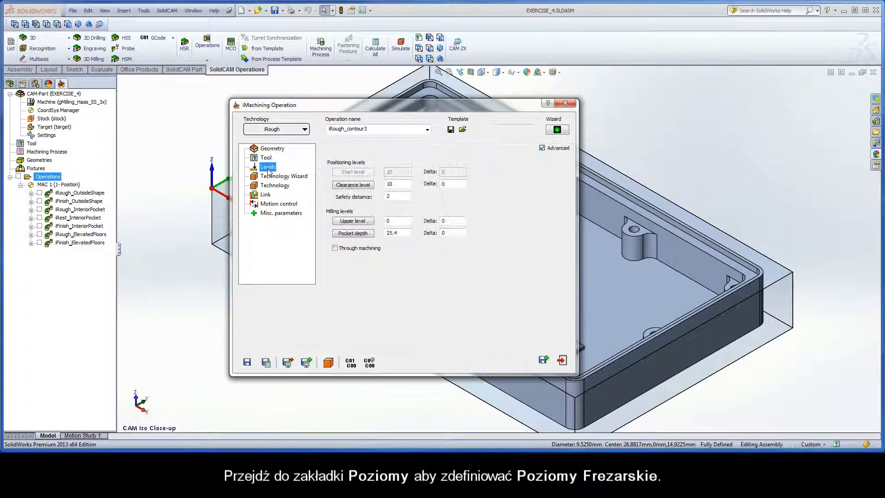
{"action": "left_click", "coordinate": [352, 221]}
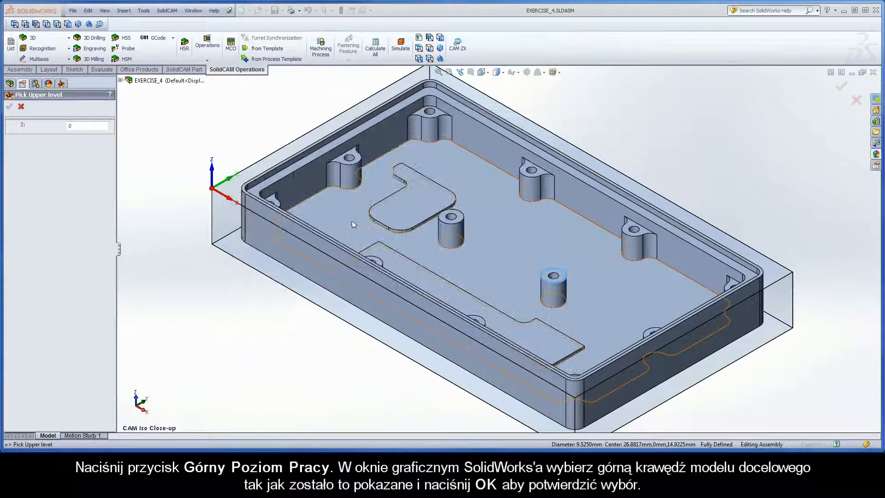
{"action": "left_click", "coordinate": [247, 186]}
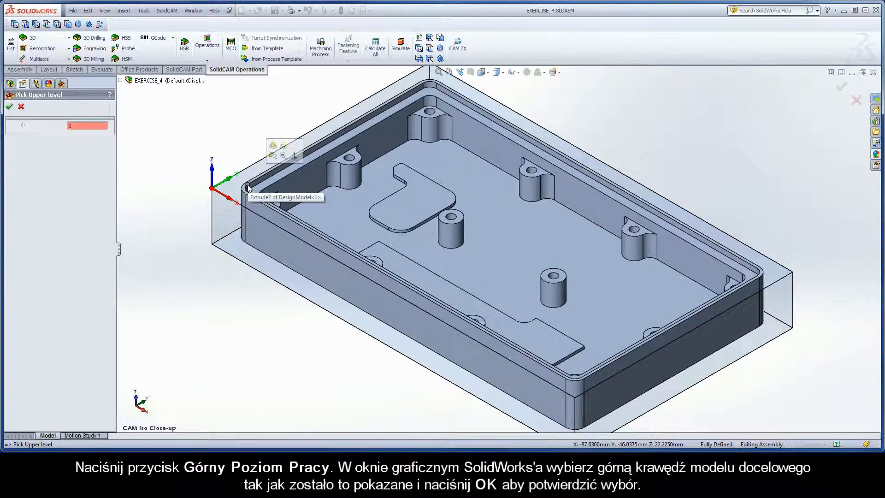
{"action": "left_click", "coordinate": [10, 108]}
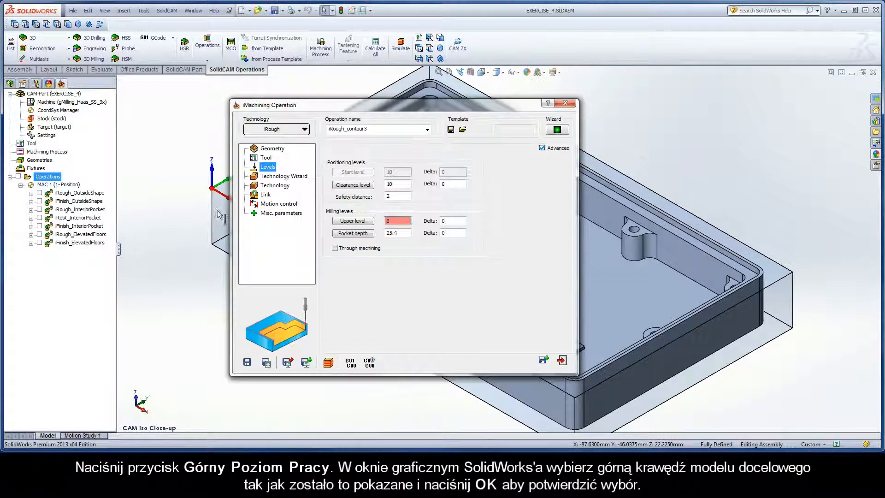
{"action": "left_click", "coordinate": [353, 233]}
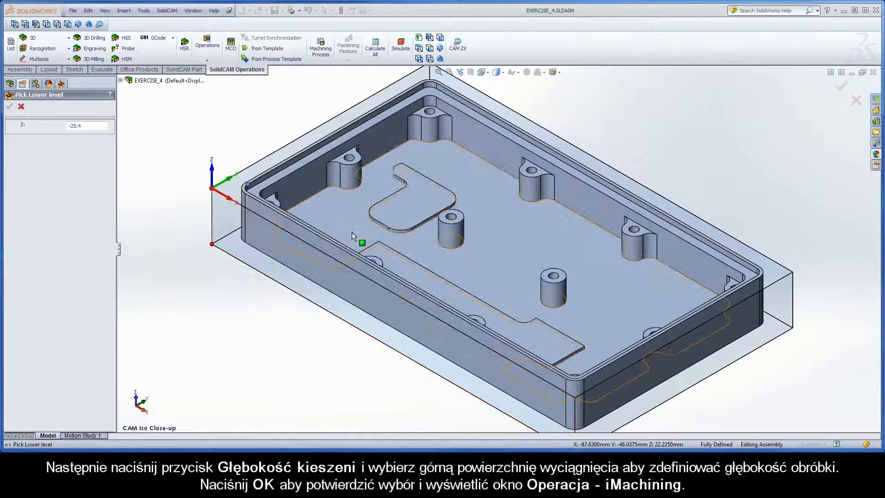
{"action": "left_click", "coordinate": [441, 217]}
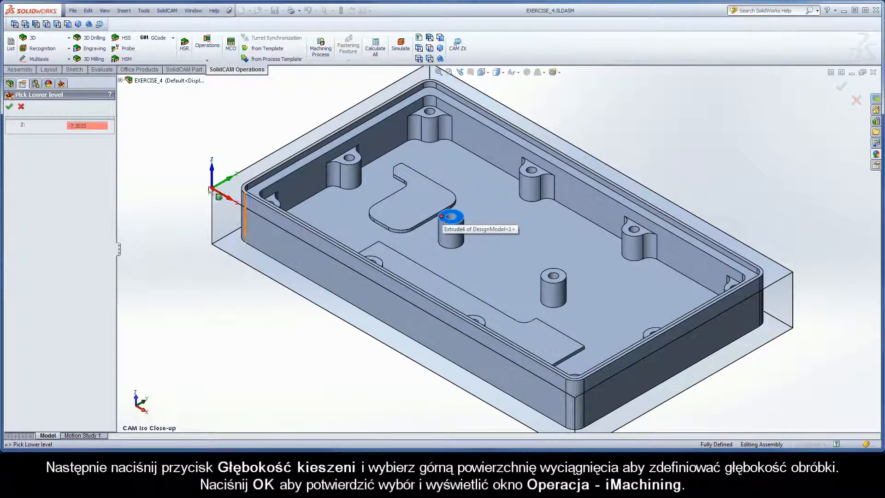
{"action": "left_click", "coordinate": [9, 107]}
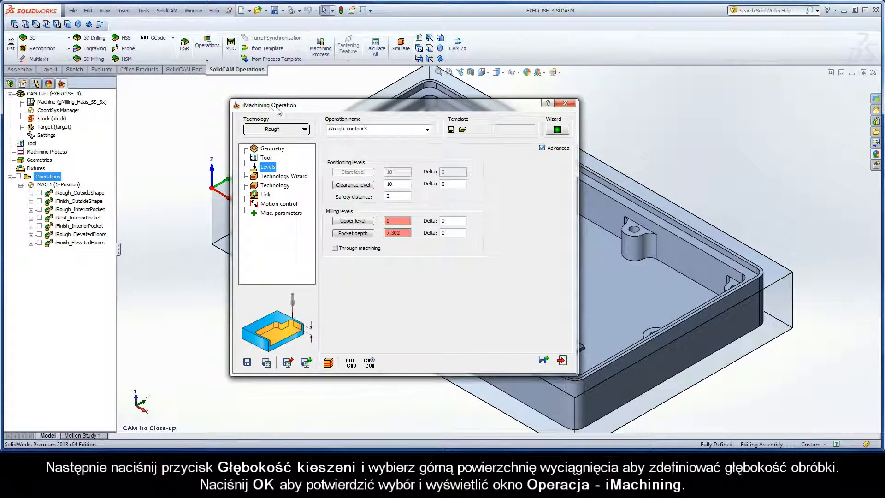
- Set the machining level to 3 in the Technology Wizard and check the wall/island offset in the technology settings
{"action": "left_click", "coordinate": [284, 177]}
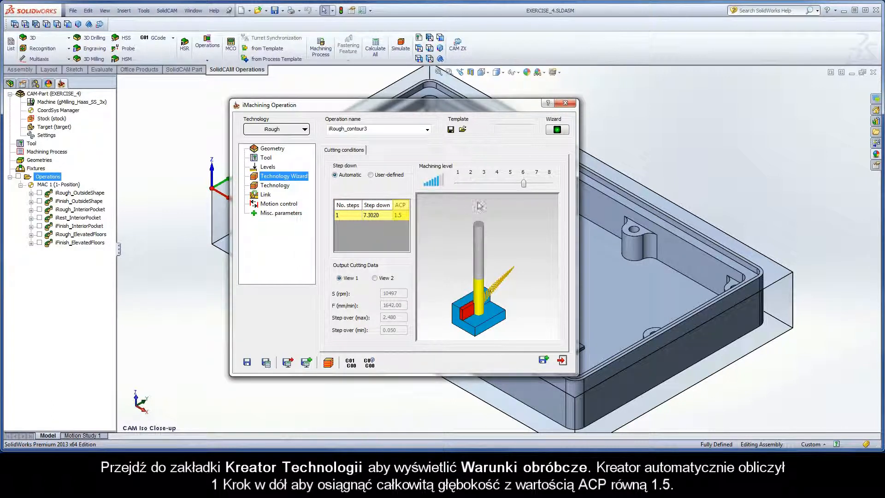
{"action": "left_click_drag", "start_coordinate": [520, 185], "coordinate": [491, 185]}
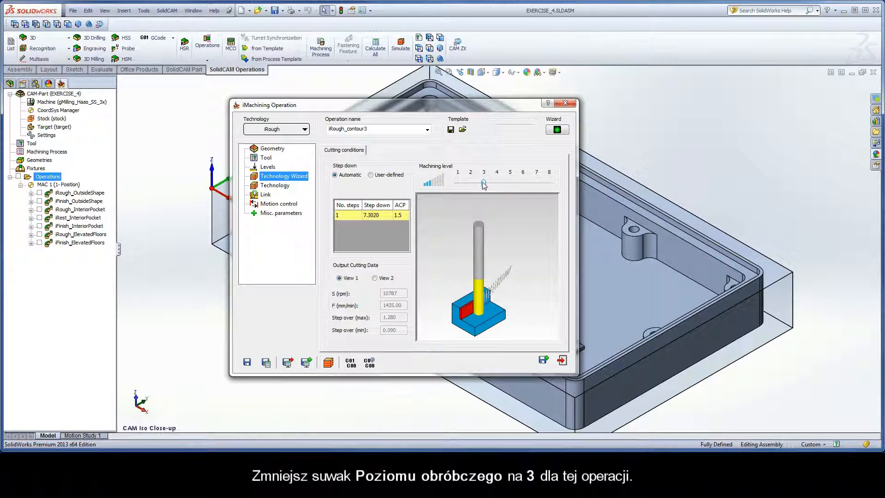
{"action": "left_click", "coordinate": [273, 186]}
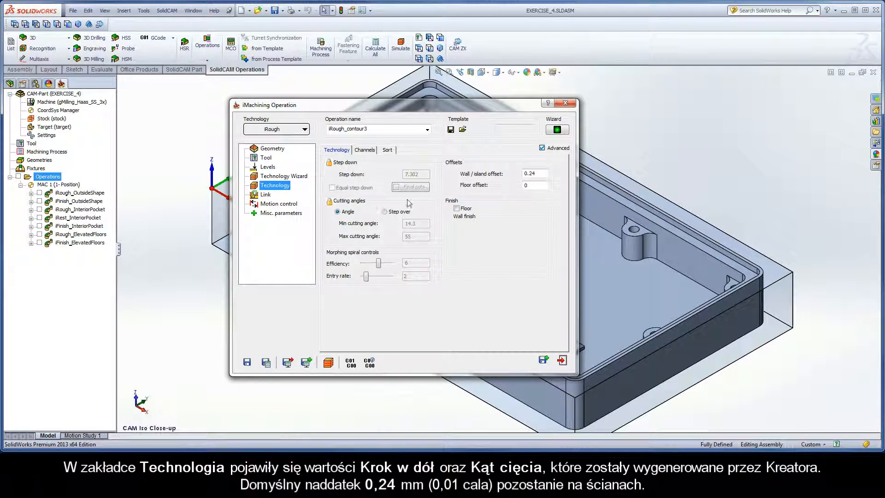
{"action": "double_click", "coordinate": [534, 174]}
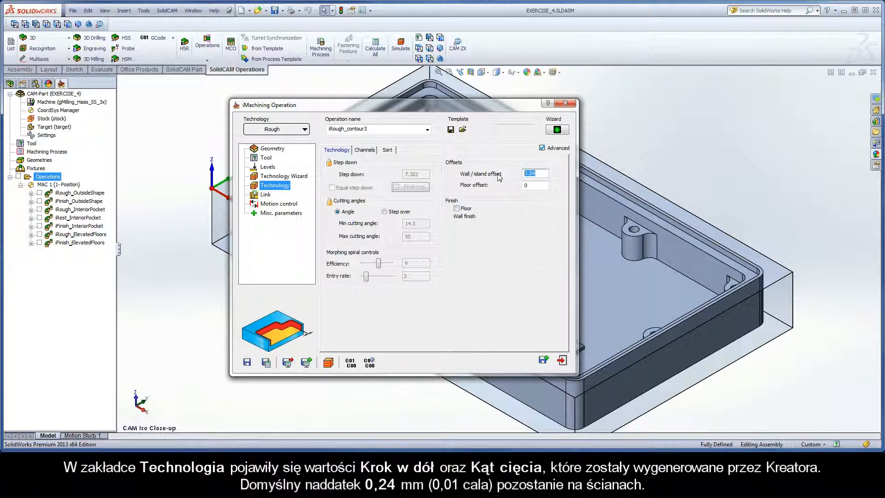
- Rename the operation as iRough_Bosses, then save and calculate it
{"action": "double_click", "coordinate": [373, 129]}
{"action": "left_click_drag", "start_coordinate": [373, 130], "coordinate": [348, 131]}
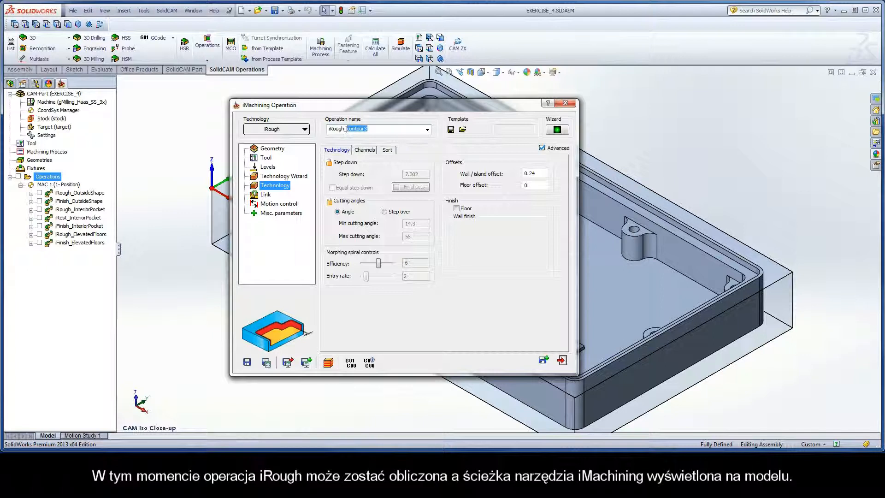
{"action": "type", "text": "Bosses"}
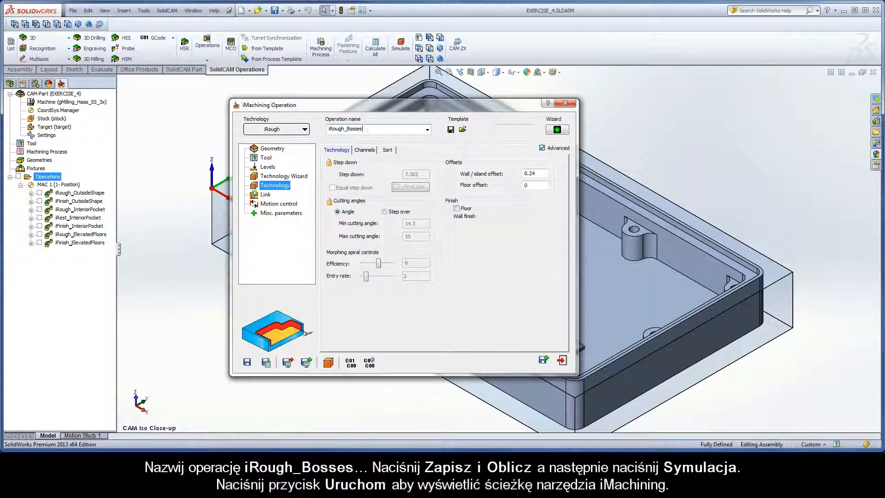
{"action": "left_click", "coordinate": [267, 363]}
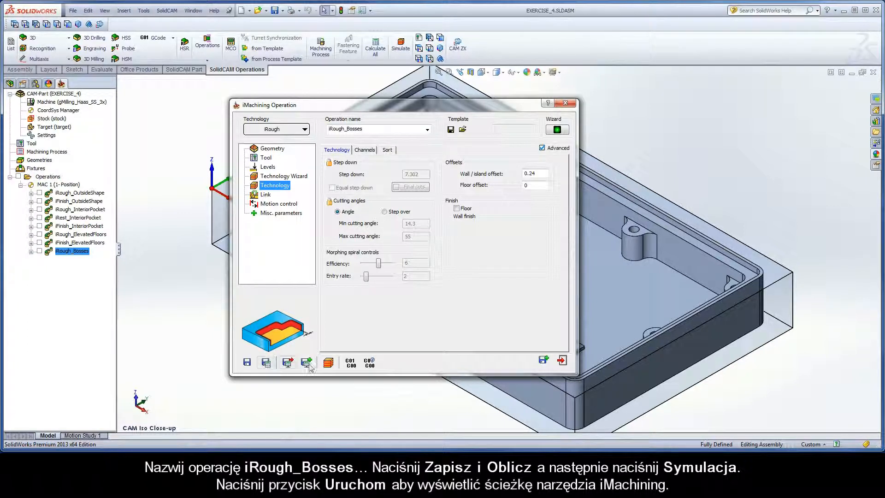
- Play the Host CAD simulation of the iRough_Bosses tool path and exit the simulation
{"action": "left_click", "coordinate": [329, 364]}
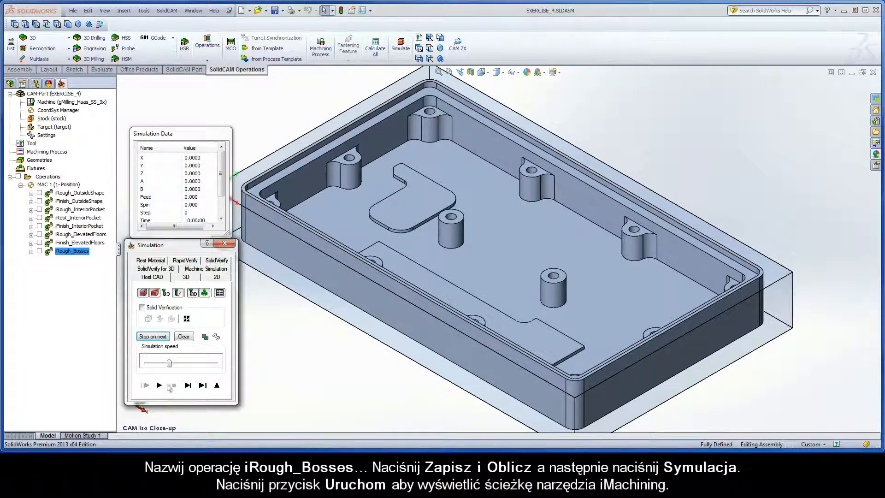
{"action": "left_click", "coordinate": [160, 385]}
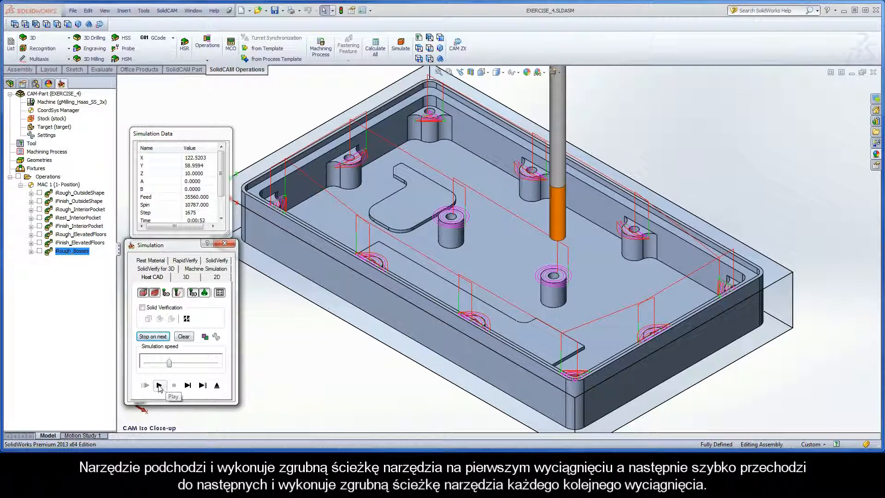
{"action": "left_click", "coordinate": [217, 386]}
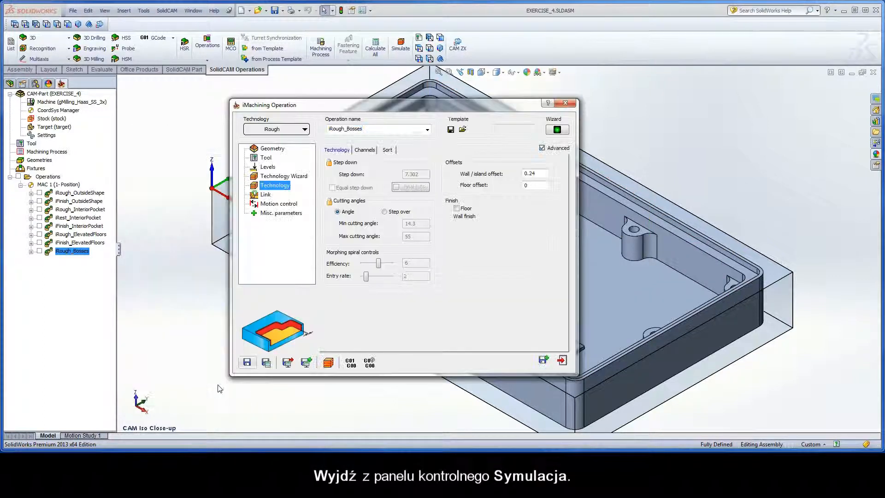
- Save and copy the iRough_Bosses operation, and change the copy's technology type to iFinish
{"action": "left_click", "coordinate": [544, 360]}
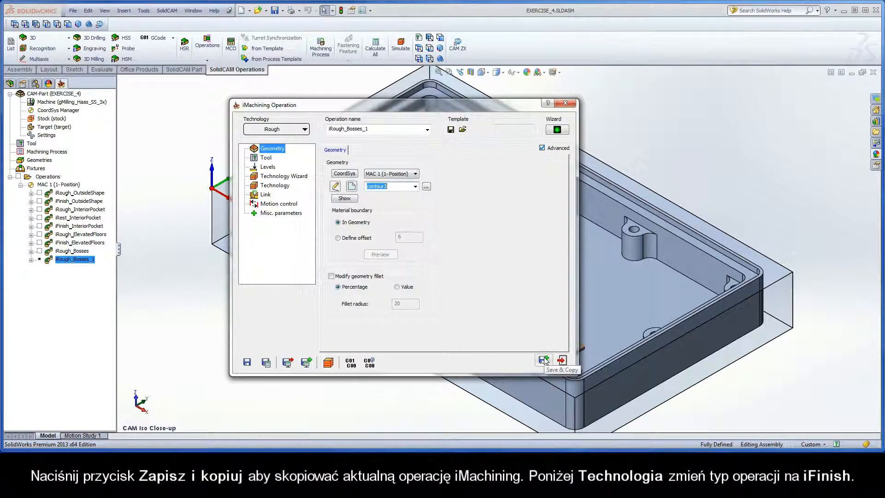
{"action": "left_click", "coordinate": [293, 131]}
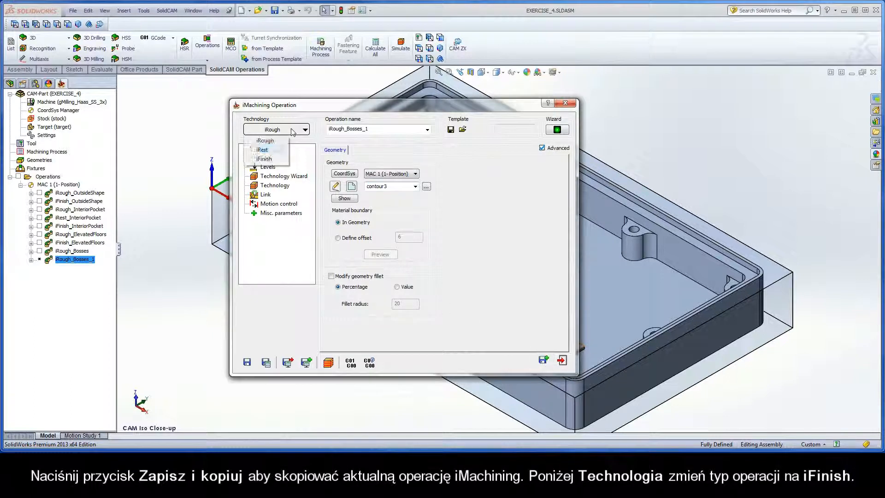
{"action": "left_click", "coordinate": [267, 160]}
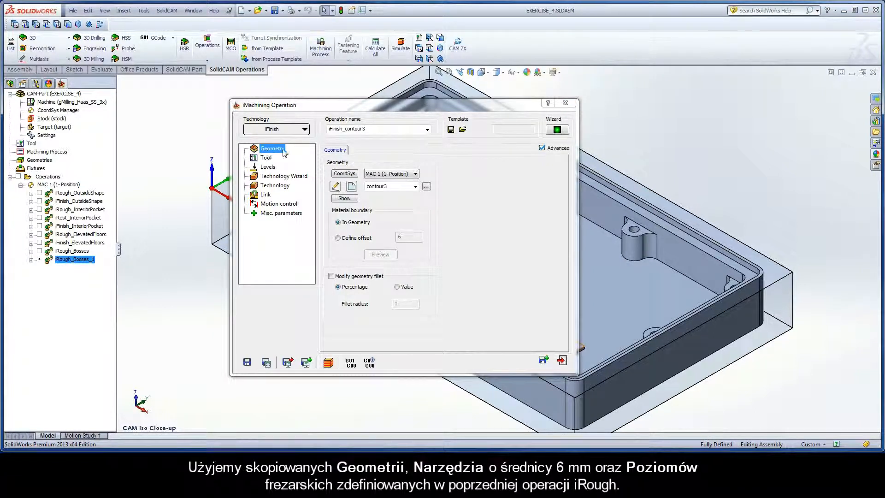
- Review the copied operation's tool, milling levels, machining level, wall/island offset and rest data parent operation
{"action": "left_click", "coordinate": [268, 158]}
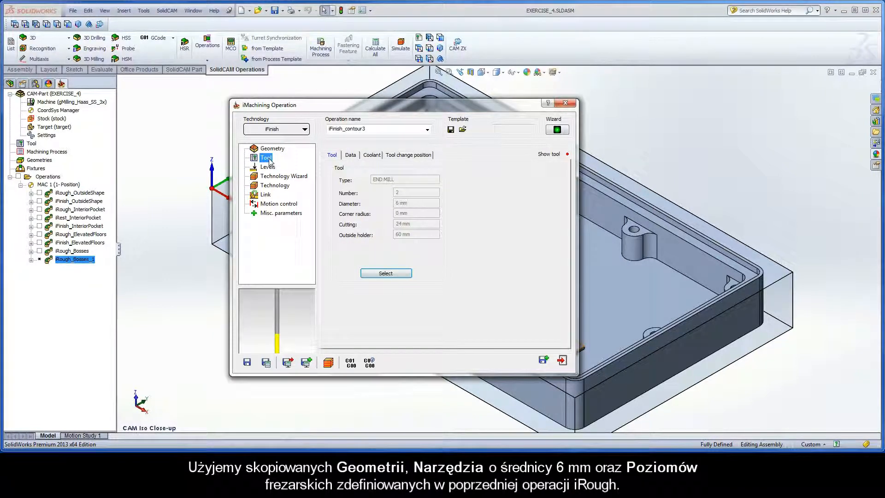
{"action": "left_click", "coordinate": [269, 167]}
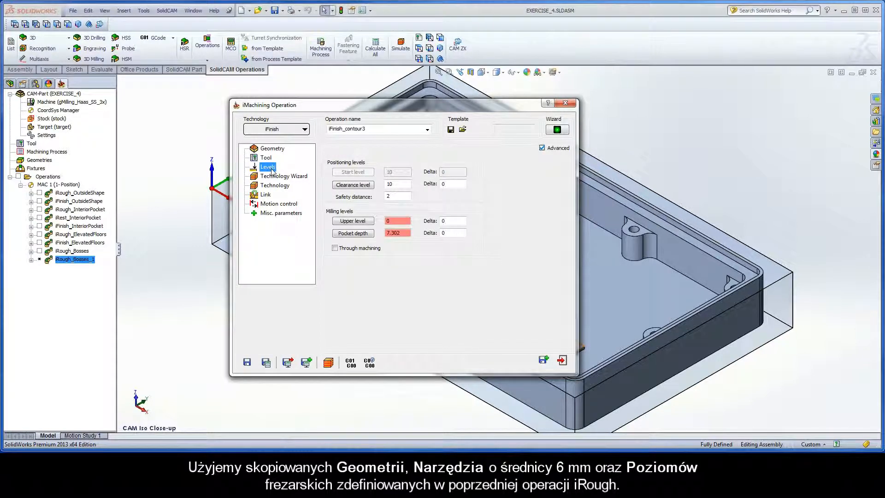
{"action": "left_click", "coordinate": [282, 177]}
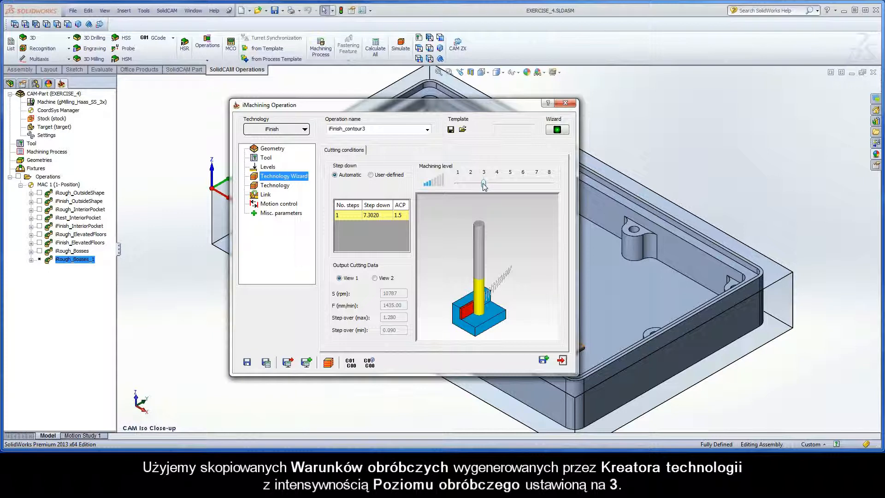
{"action": "left_click", "coordinate": [277, 187]}
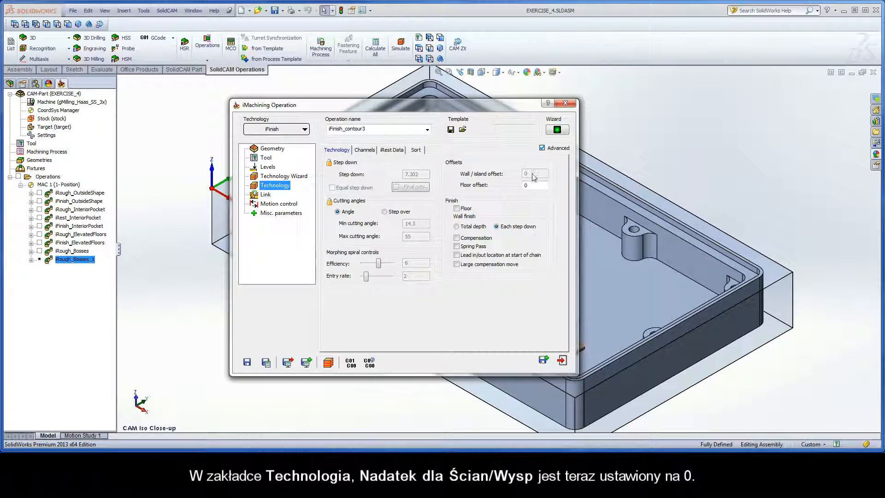
{"action": "left_click", "coordinate": [393, 152]}
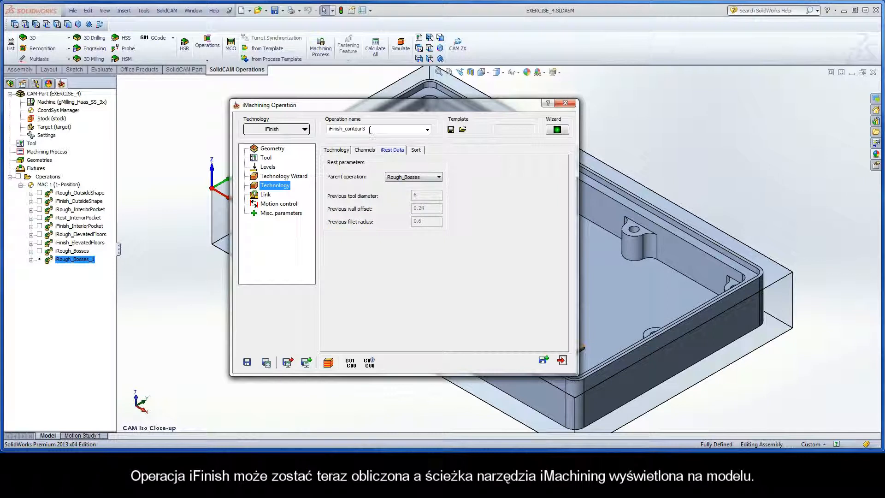
- Rename the operation as iFinish_Bosses, then save and calculate it
{"action": "left_click_drag", "start_coordinate": [370, 129], "coordinate": [346, 130]}
{"action": "type", "text": "Bosses"}
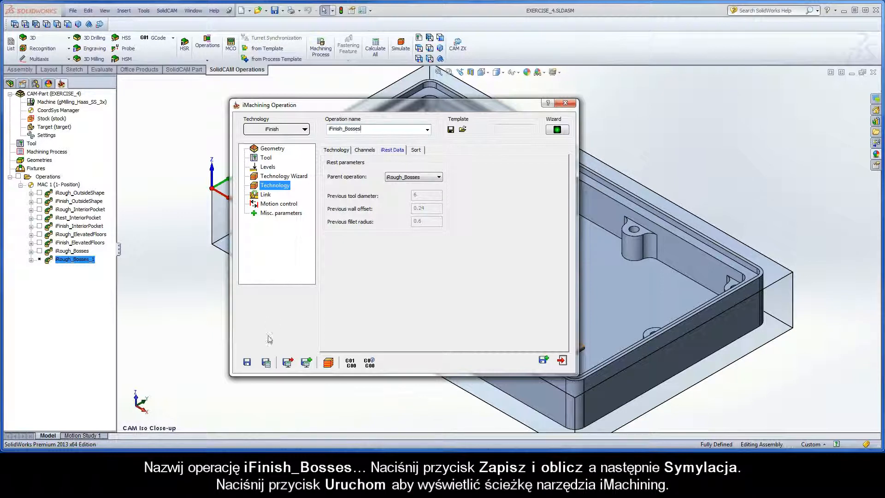
{"action": "left_click", "coordinate": [267, 362]}
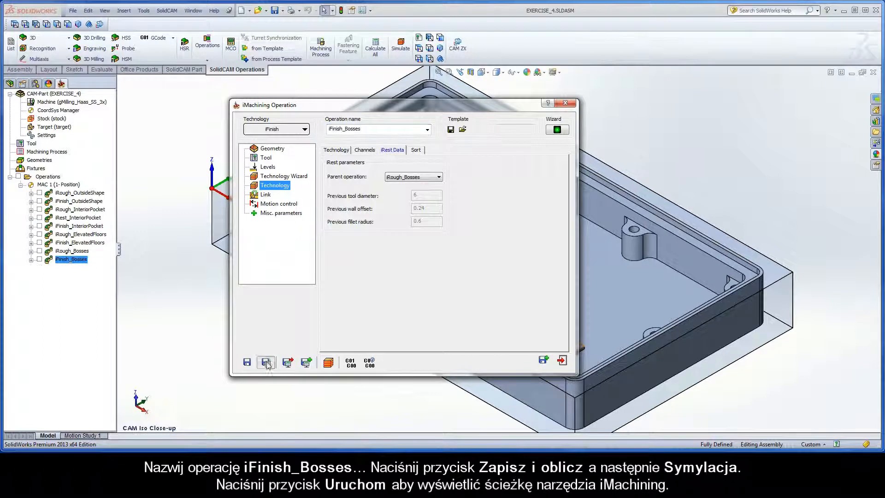
- Play the Host CAD simulation of the iFinish_Bosses tool path, then exit the simulation and close the operation
{"action": "left_click", "coordinate": [328, 363]}
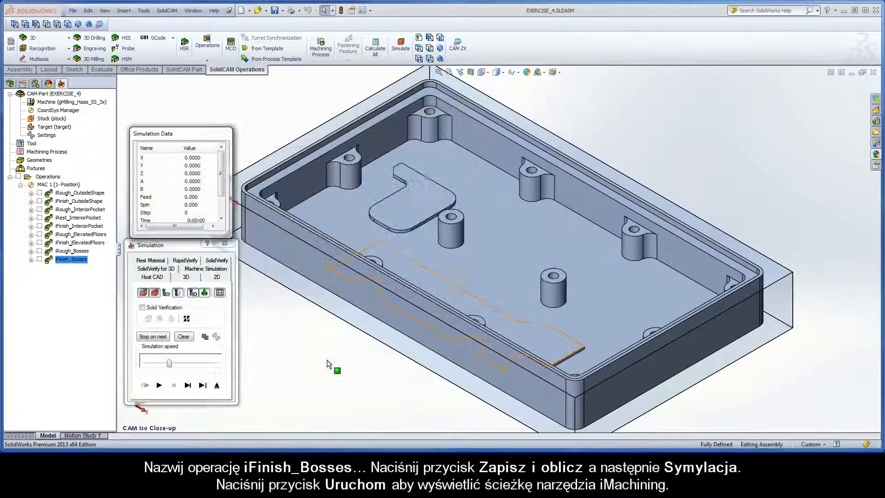
{"action": "left_click", "coordinate": [160, 386]}
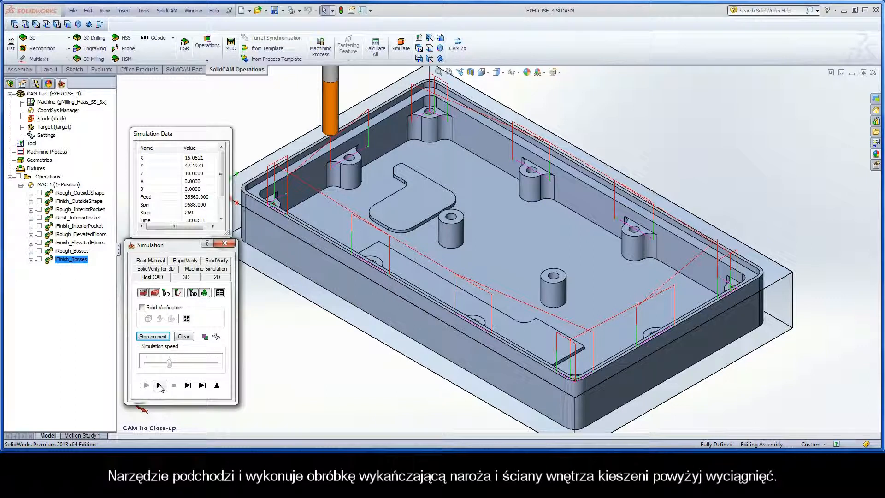
{"action": "left_click", "coordinate": [217, 386]}
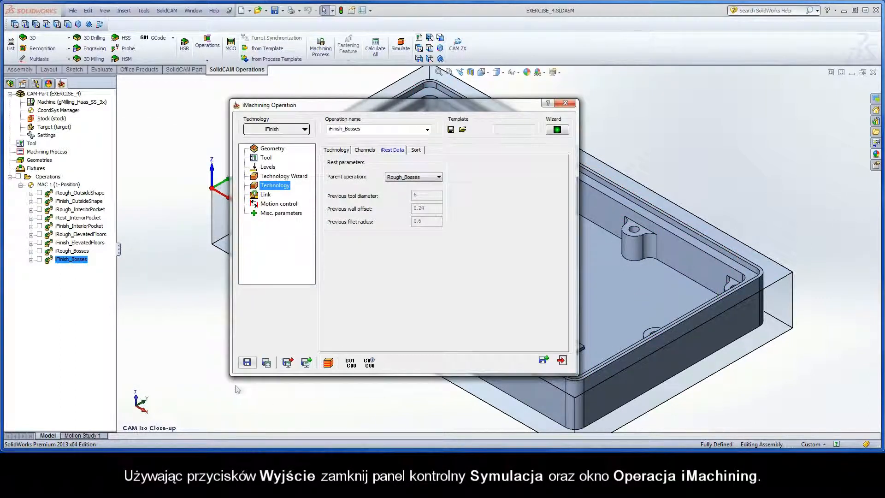
{"action": "left_click", "coordinate": [561, 359]}
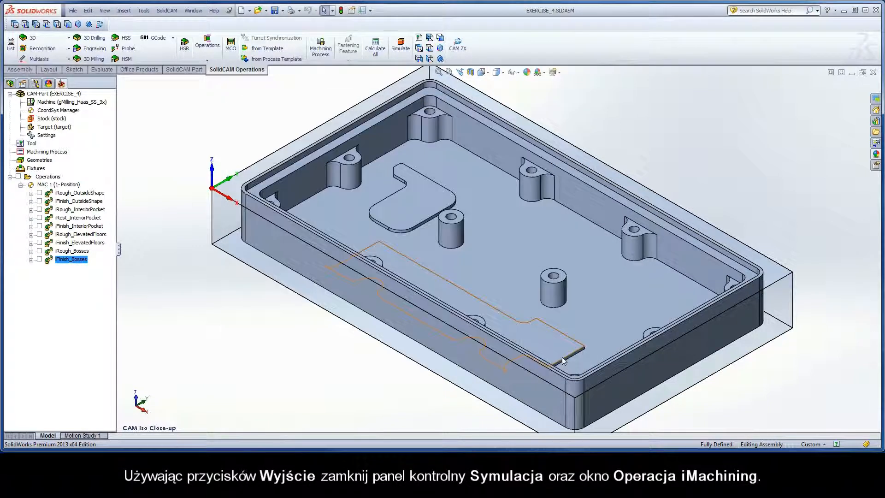